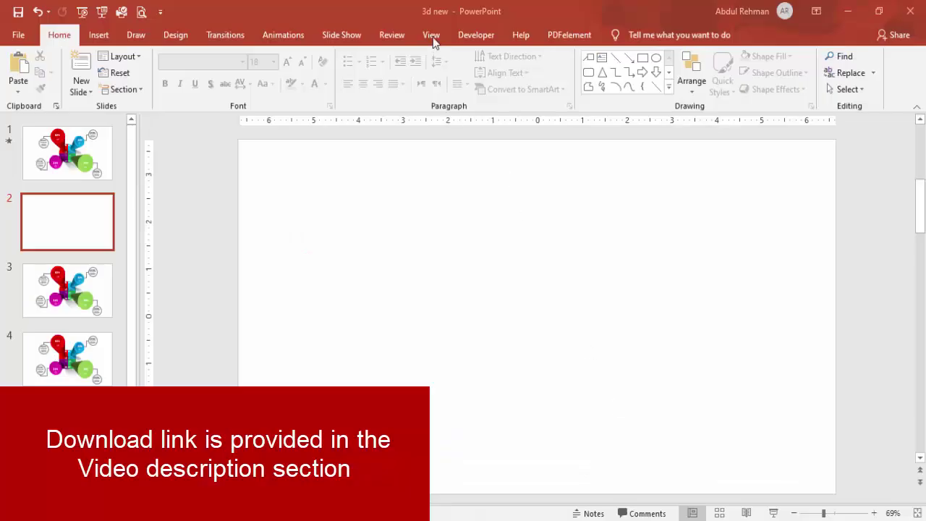
# Turn on the centre guides and draw a 1.42 by 1.52 inch rectangle just above-left of centre
pyautogui.click(432, 35)
pyautogui.click(303, 90)
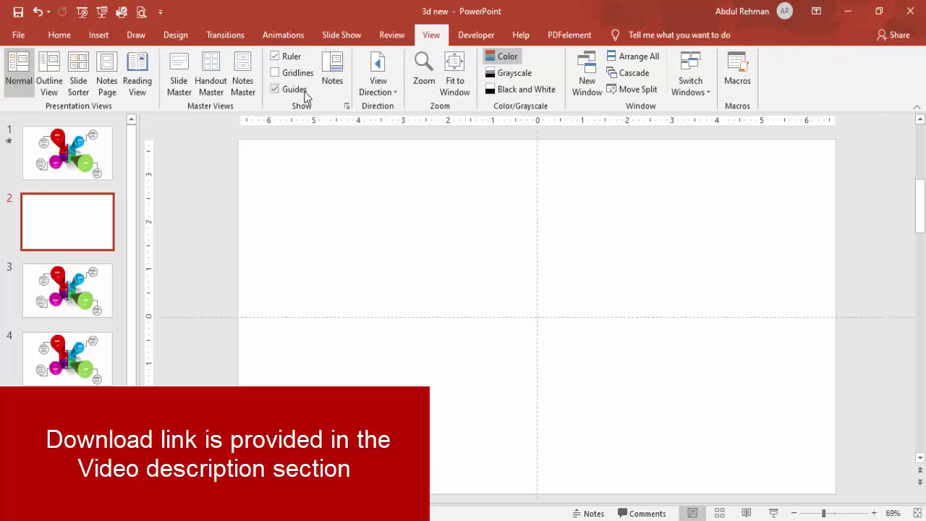
pyautogui.click(99, 34)
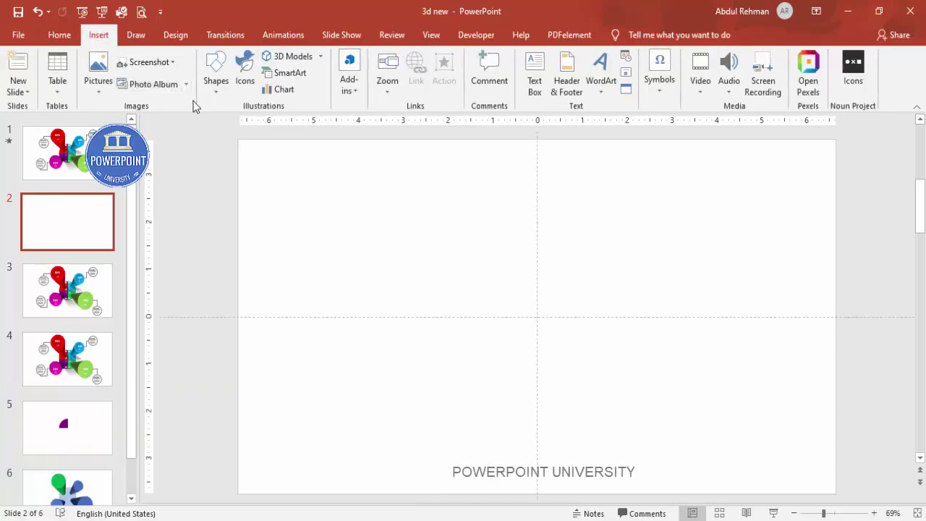
pyautogui.click(220, 91)
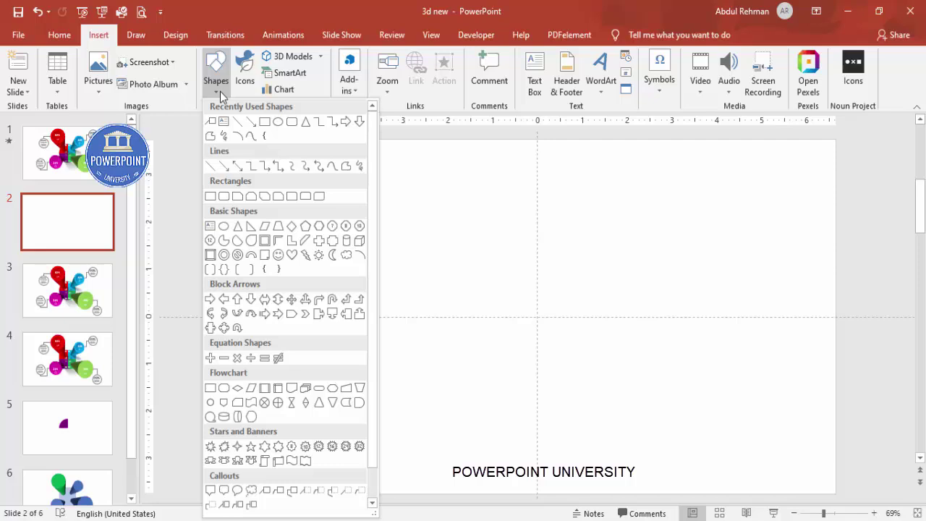
pyautogui.click(210, 196)
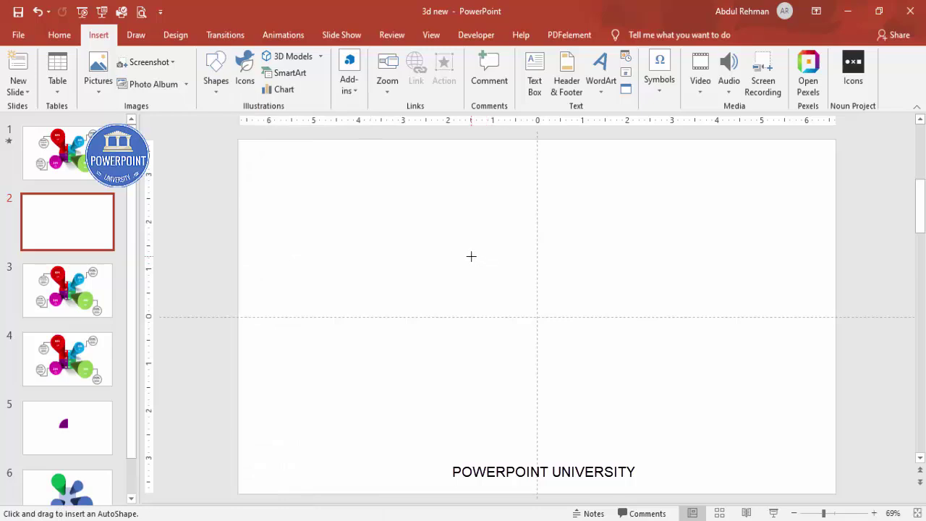
pyautogui.moveTo(469, 251); pyautogui.dragTo(575, 374)
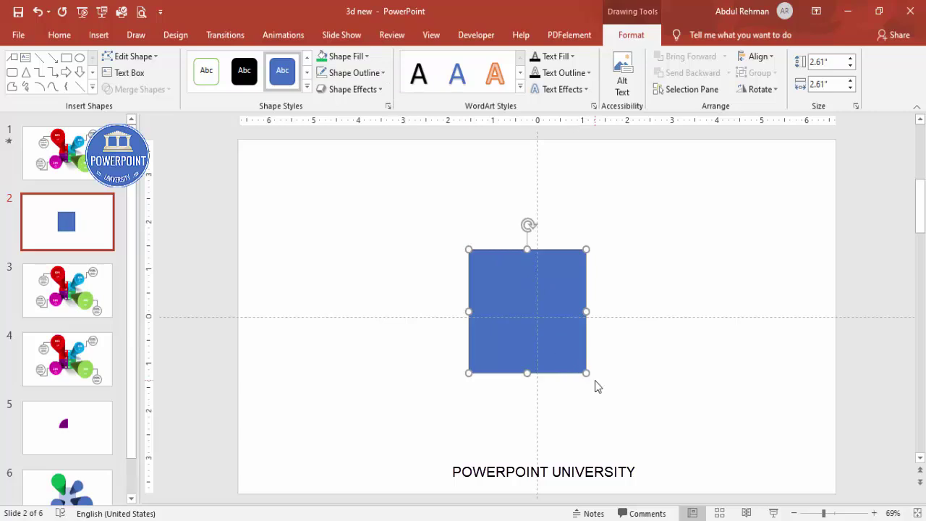
pyautogui.moveTo(586, 372); pyautogui.dragTo(537, 316)
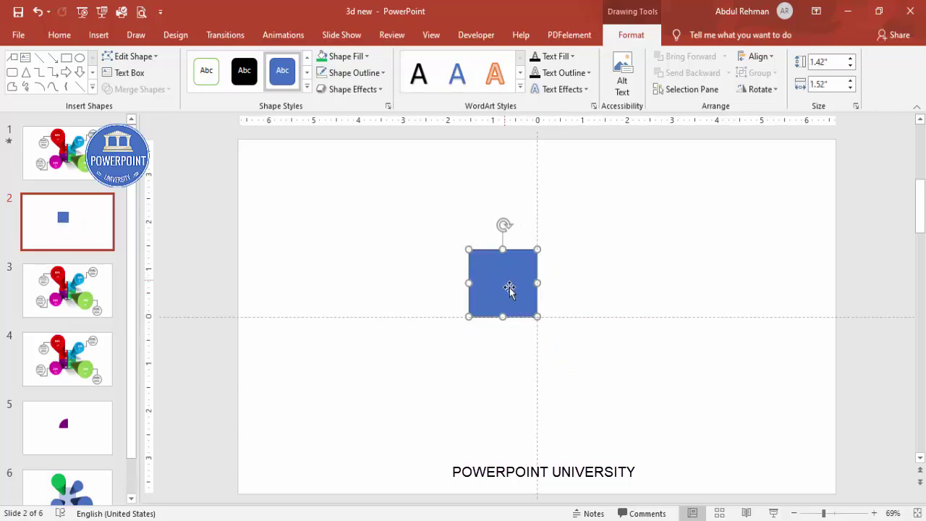
# Remove the square's outline and fill it red
pyautogui.click(354, 76)
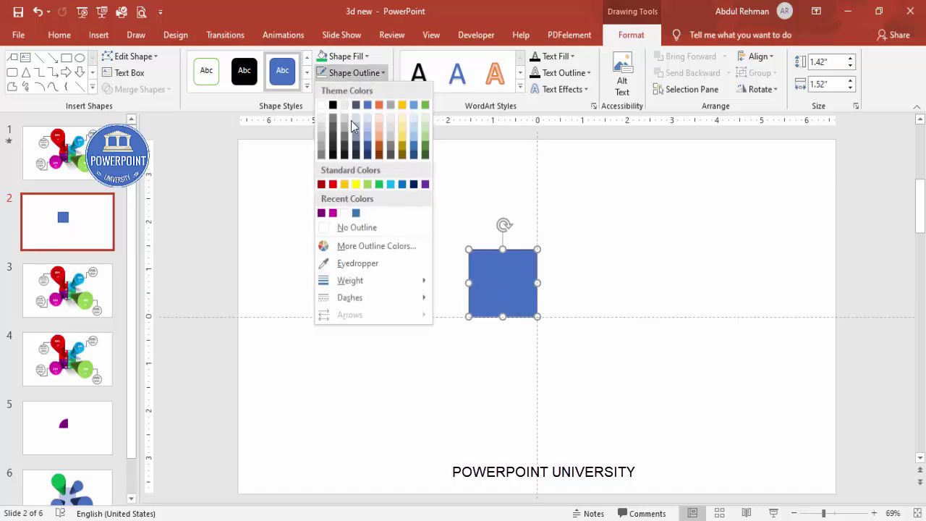
pyautogui.click(358, 227)
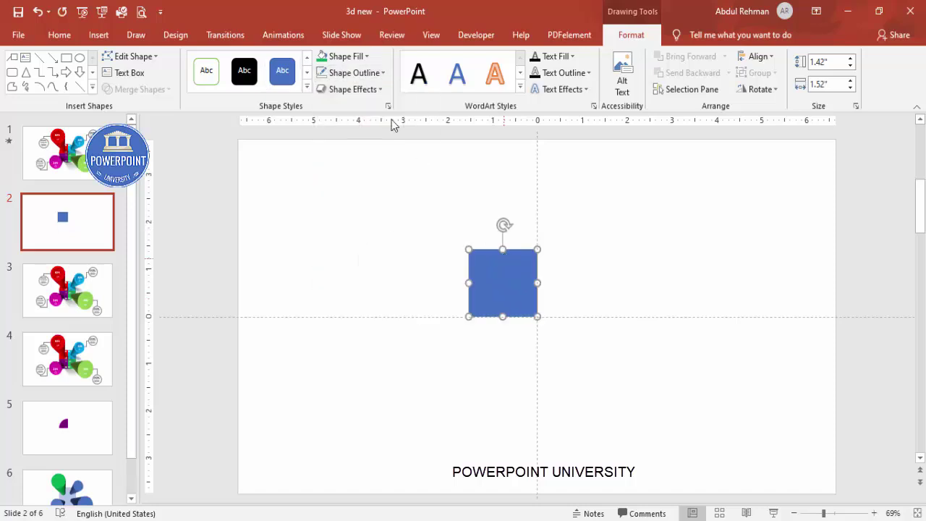
pyautogui.click(362, 58)
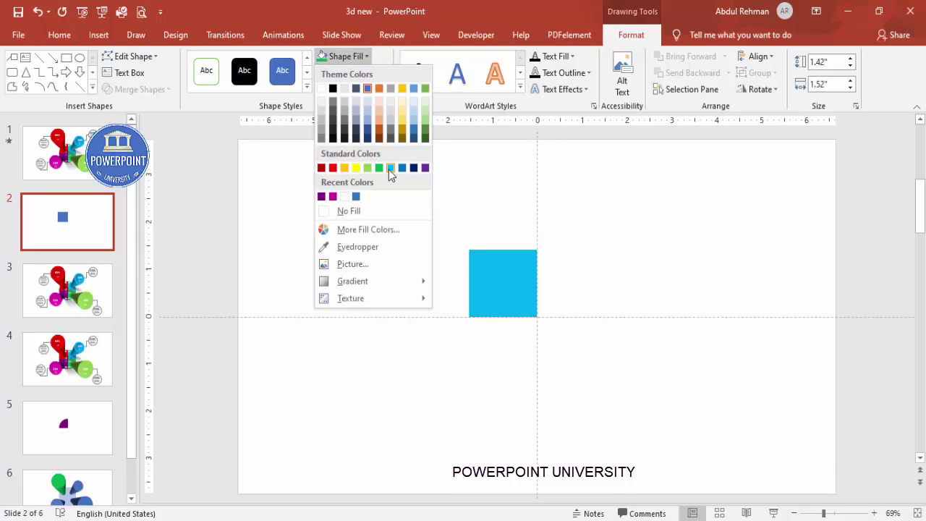
pyautogui.click(333, 168)
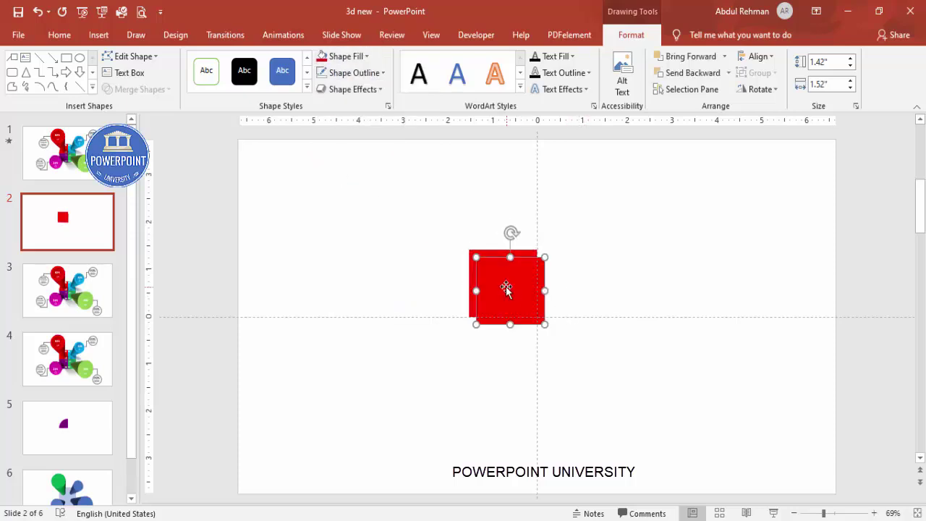
# Copy the red square to the right as light blue, then copy that below as green
pyautogui.moveTo(505, 287); pyautogui.dragTo(567, 276)
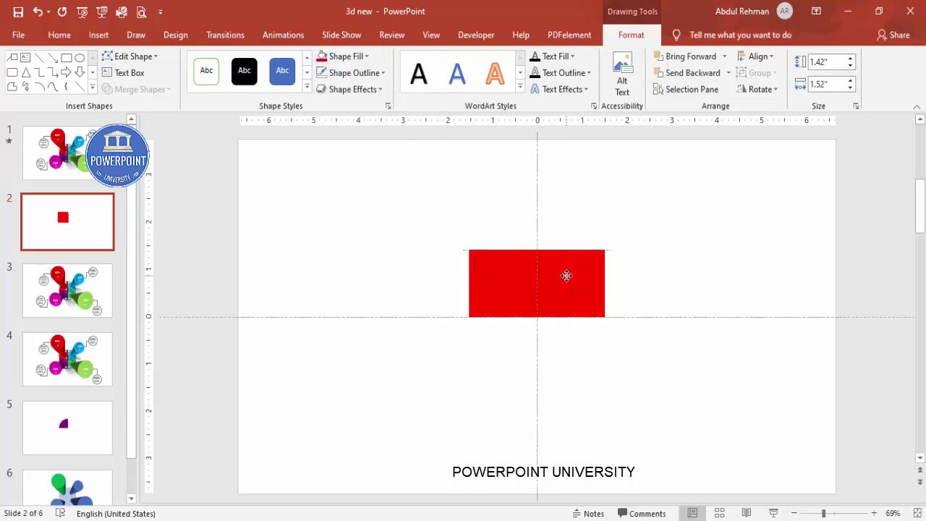
pyautogui.click(352, 57)
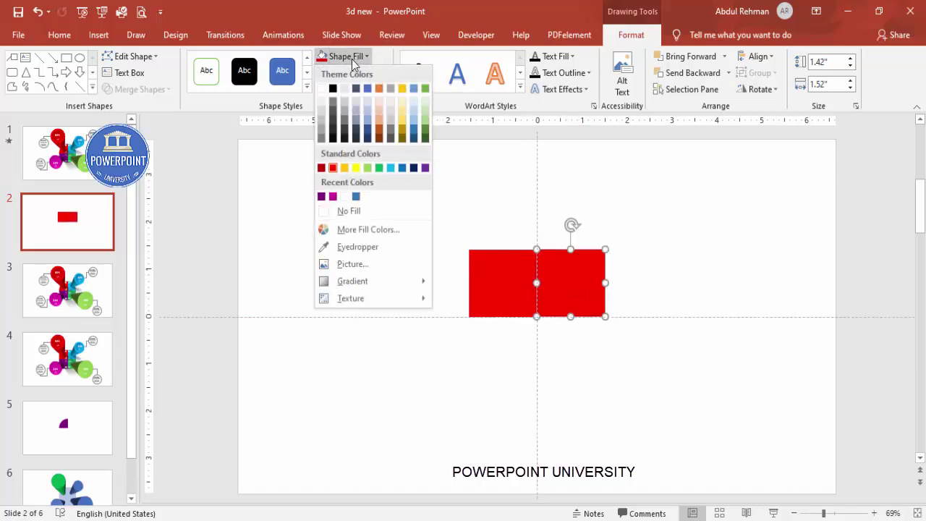
pyautogui.click(388, 169)
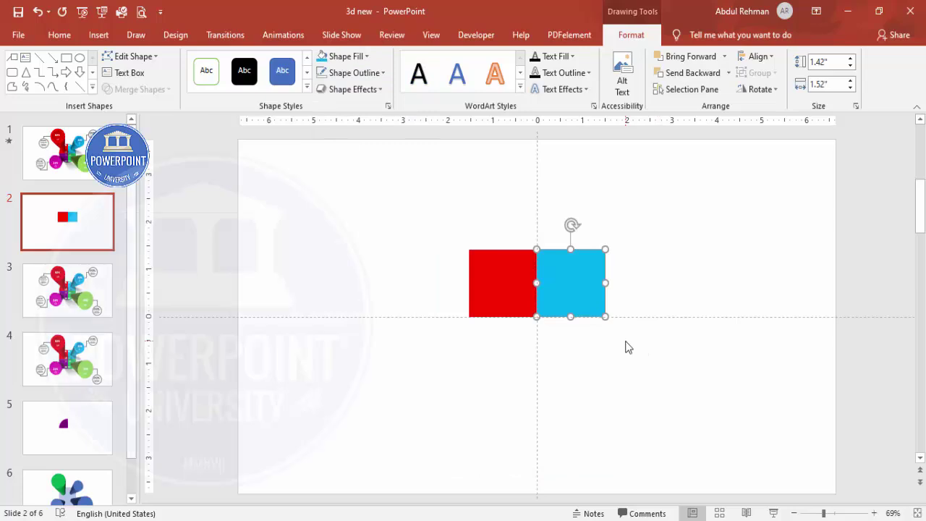
pyautogui.moveTo(551, 277); pyautogui.dragTo(552, 345)
pyautogui.click(340, 57)
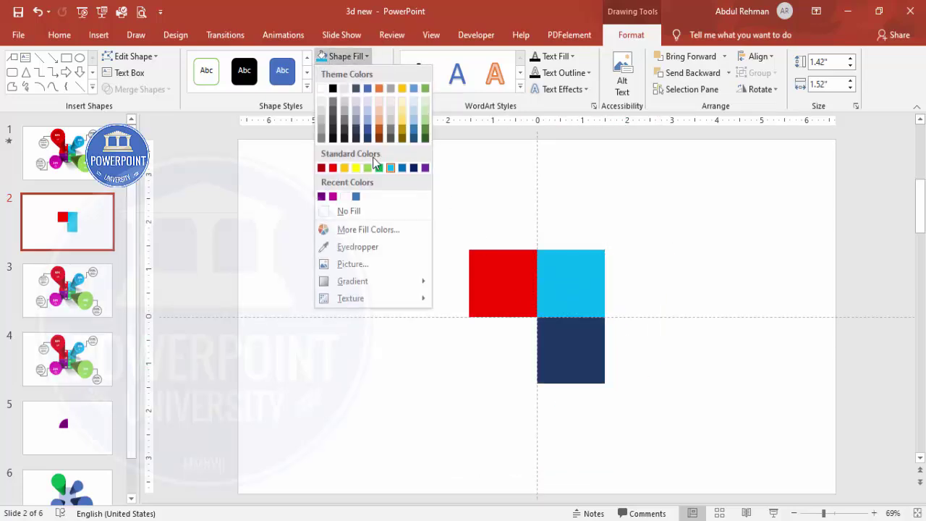
pyautogui.click(379, 168)
# Add a purple copy under the red square to complete the 2×2 grid
pyautogui.moveTo(566, 306); pyautogui.dragTo(512, 339)
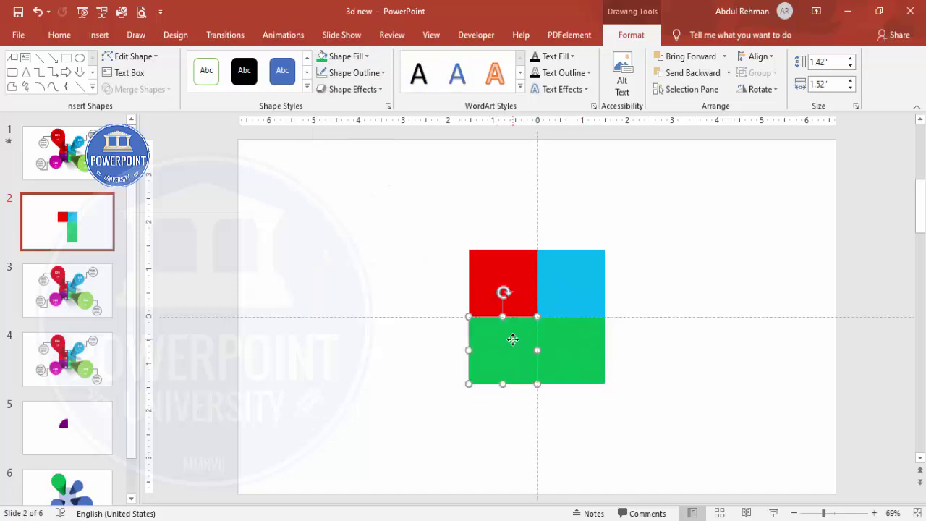
pyautogui.click(346, 56)
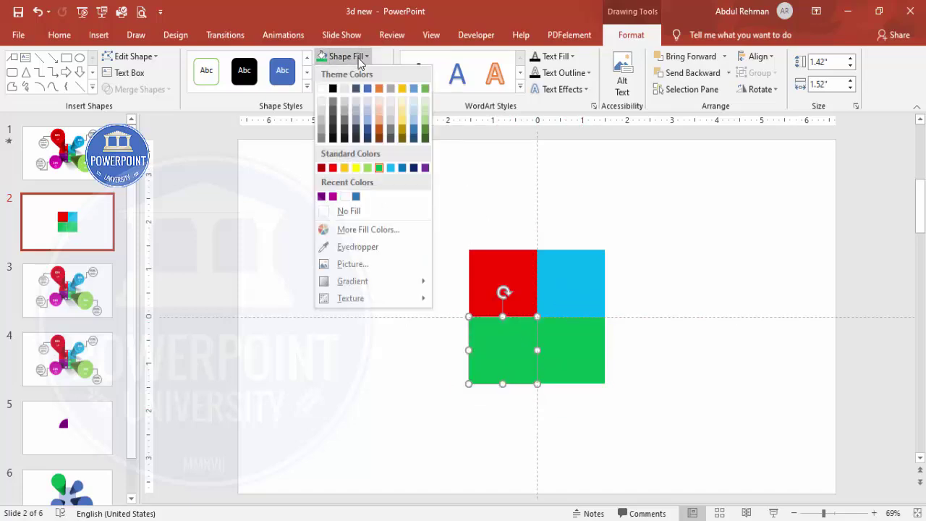
pyautogui.click(322, 197)
pyautogui.click(628, 253)
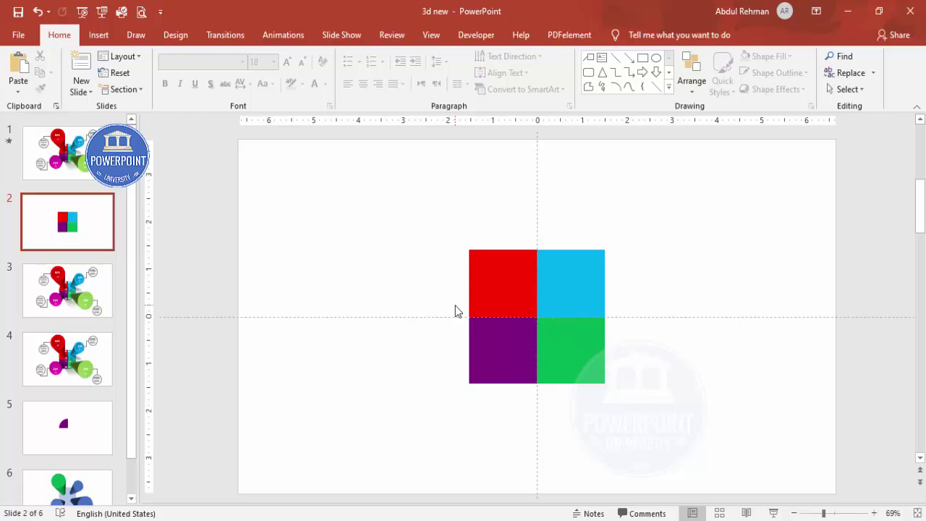
# Draw a 1.62 inch oval circle above-left of the square grid
pyautogui.click(99, 36)
pyautogui.click(220, 91)
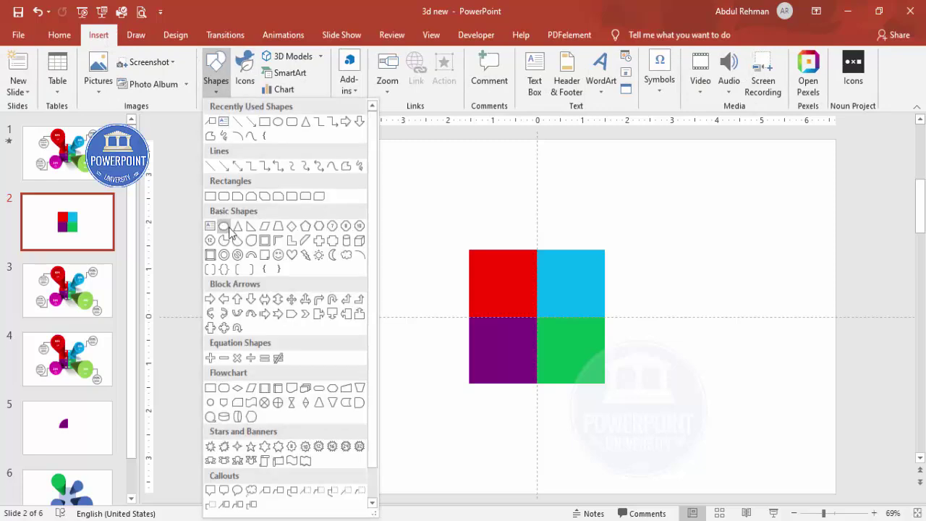
pyautogui.click(226, 227)
pyautogui.moveTo(345, 200); pyautogui.dragTo(398, 260)
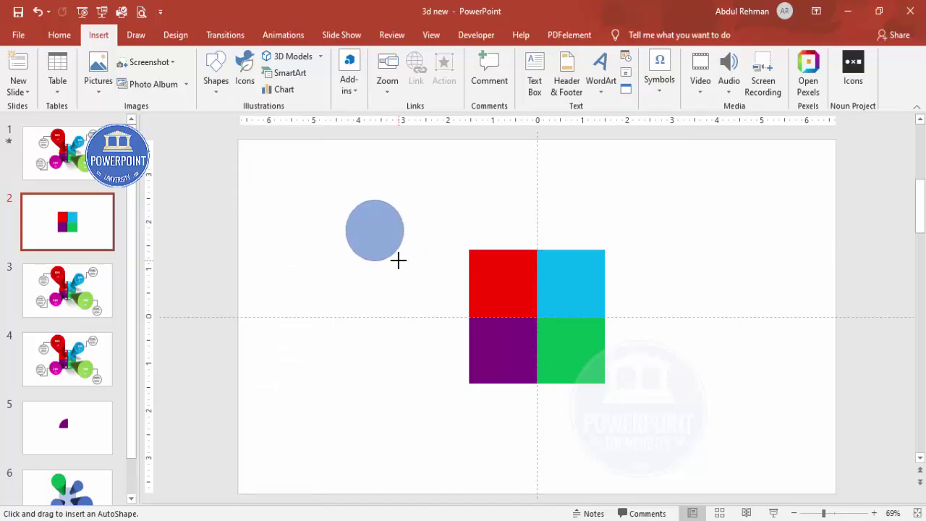
pyautogui.moveTo(398, 260)
pyautogui.mouseDown()
pyautogui.moveTo(417, 276)
pyautogui.moveTo(427, 239)
pyautogui.moveTo(459, 238)
pyautogui.mouseUp()
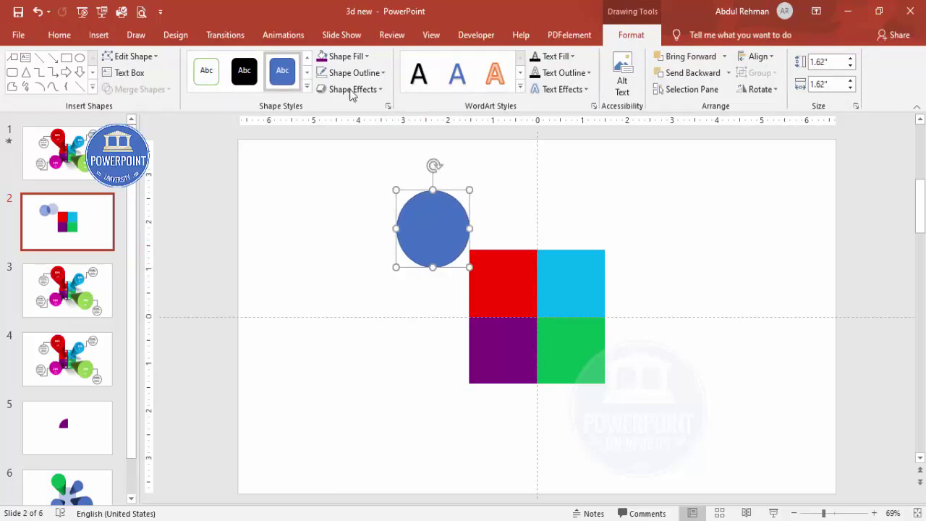
# Remove the circle's outline and fill it red
pyautogui.click(367, 73)
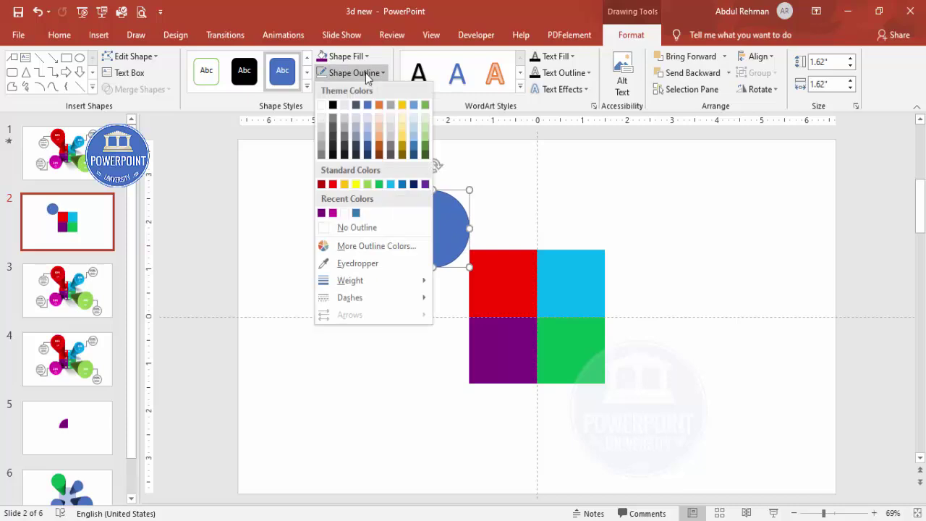
pyautogui.click(355, 230)
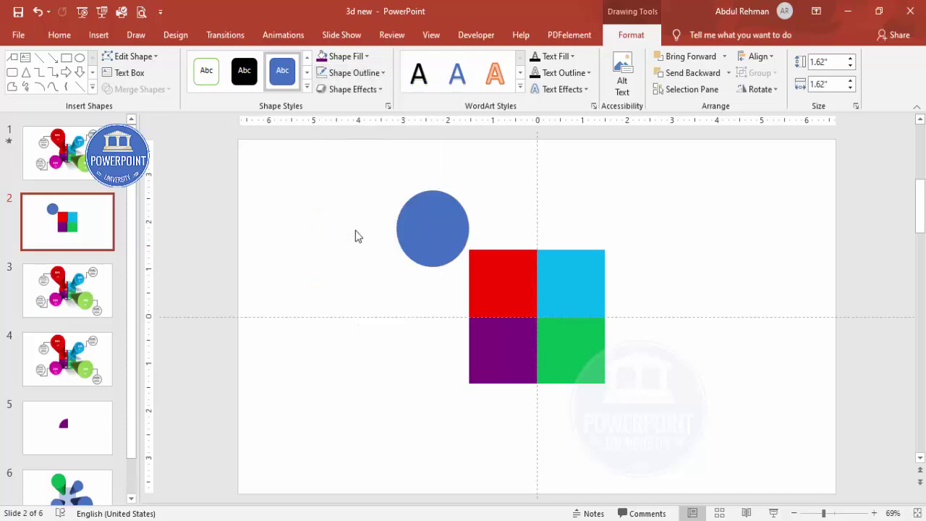
pyautogui.click(343, 56)
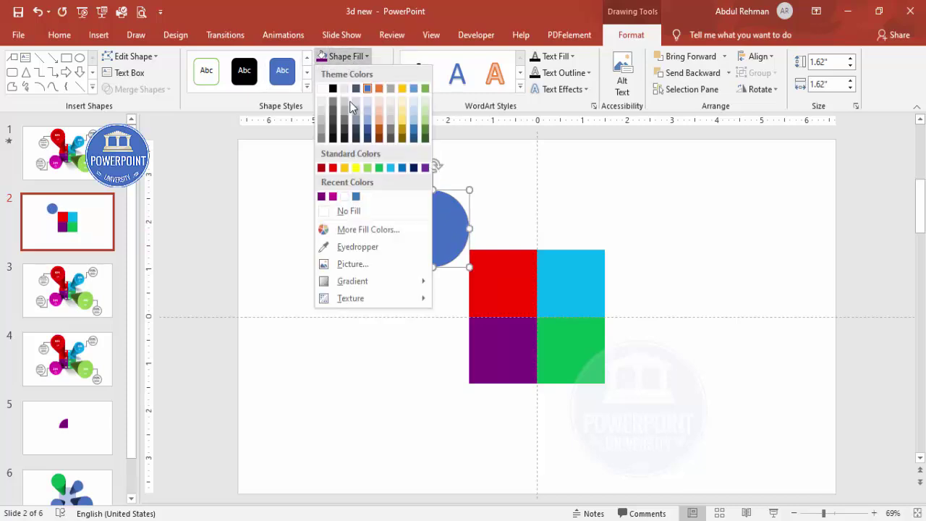
pyautogui.click(333, 167)
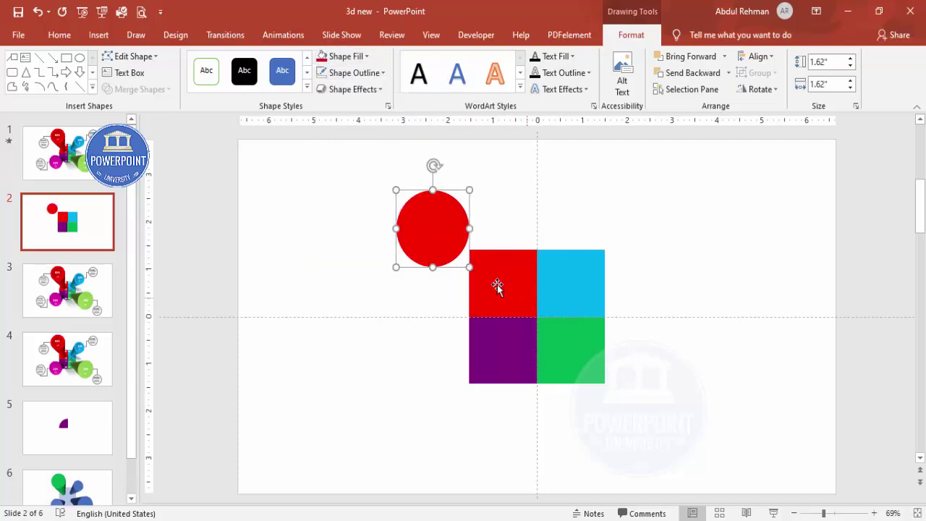
# Show the circle's 3-D Rotation settings under Format Shape effects
pyautogui.rightClick(437, 233)
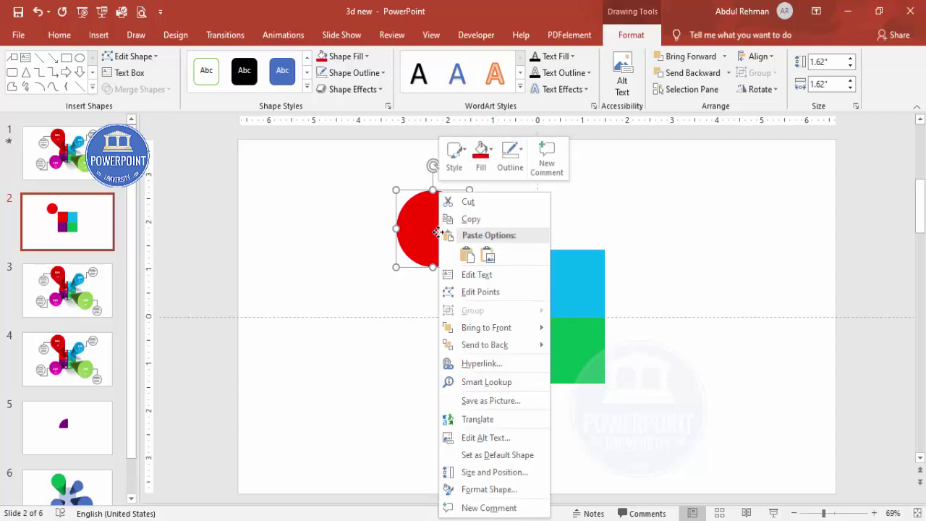
pyautogui.click(491, 490)
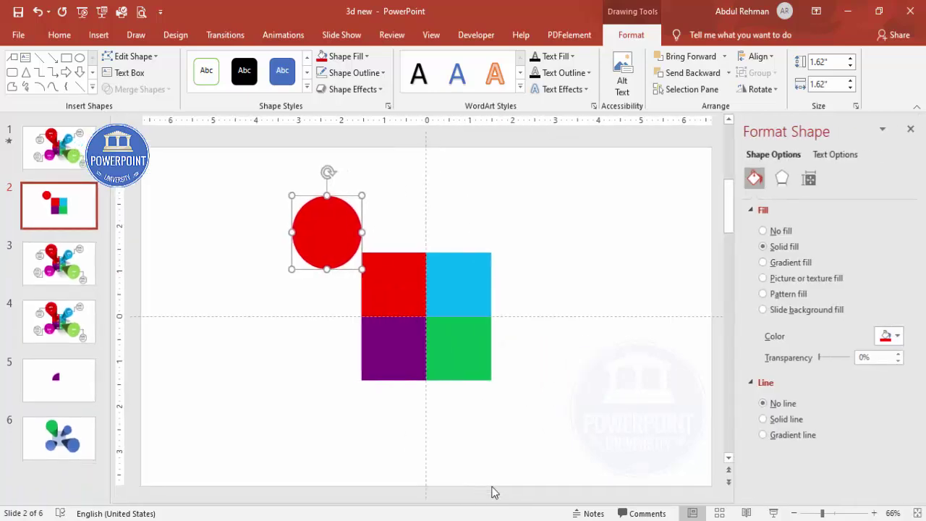
pyautogui.click(780, 181)
pyautogui.click(750, 269)
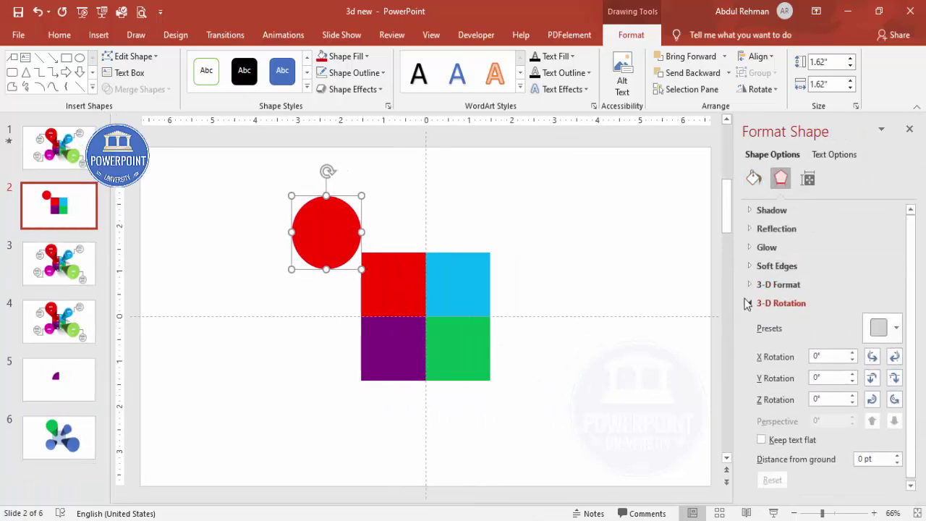
pyautogui.click(745, 303)
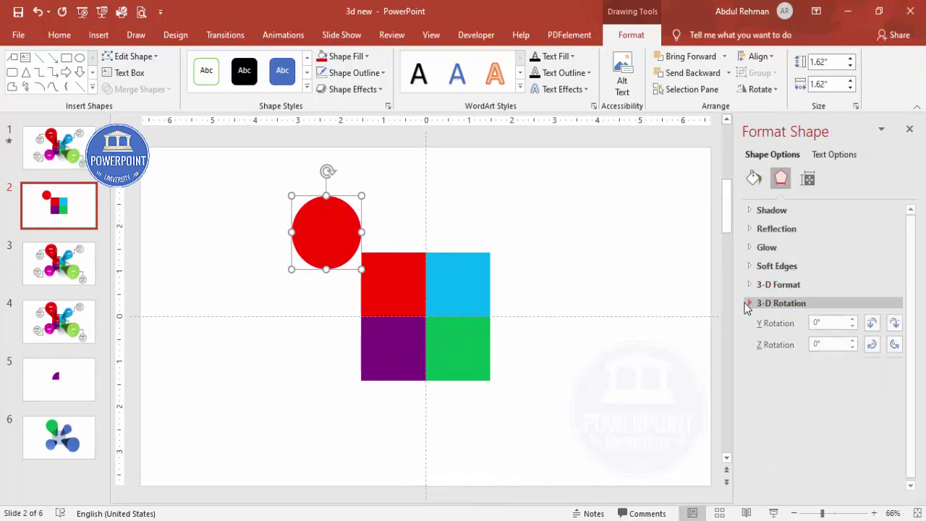
pyautogui.click(808, 306)
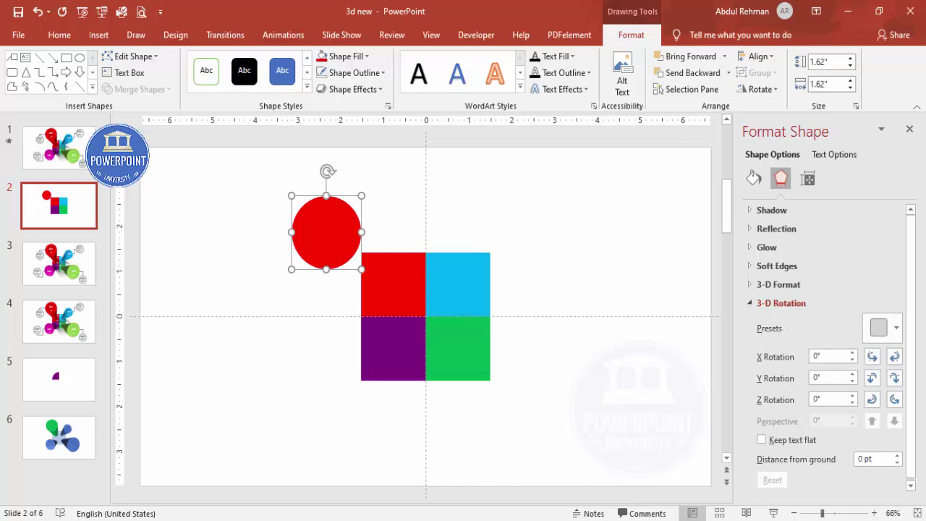
# Apply the Perspective: Right preset and move the circle to the light blue square's upper right
pyautogui.click(896, 328)
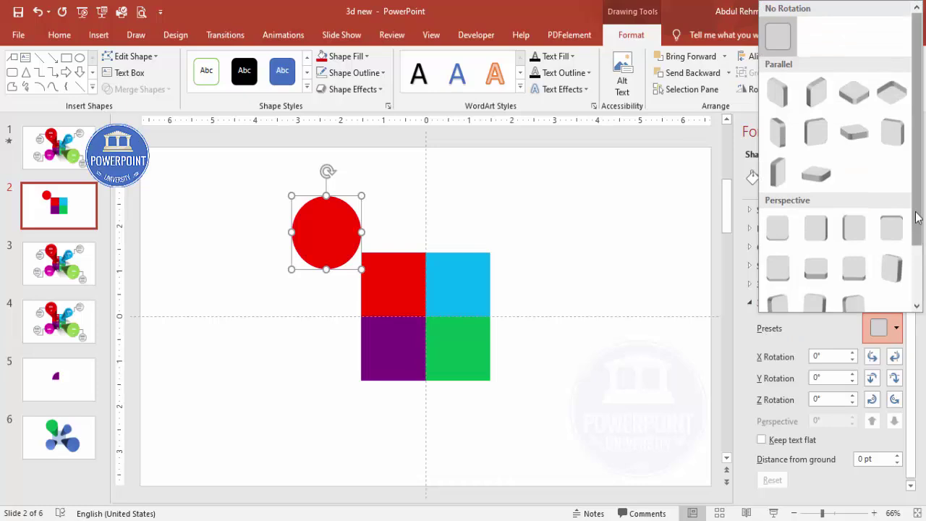
pyautogui.moveTo(918, 217); pyautogui.dragTo(911, 281)
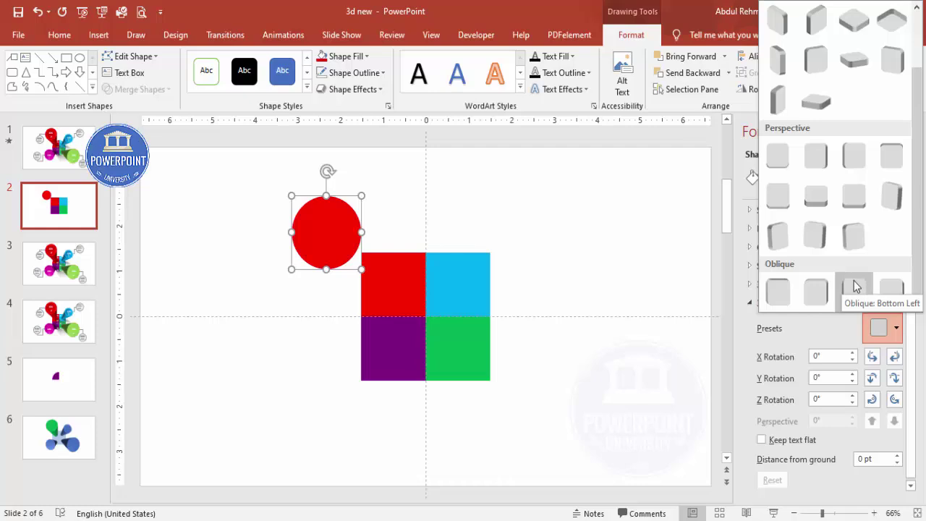
pyautogui.click(859, 169)
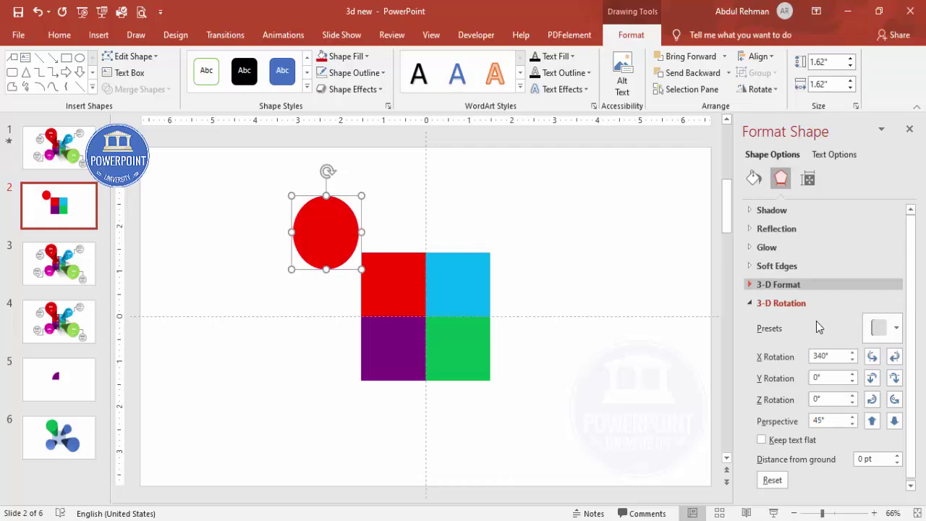
pyautogui.moveTo(346, 238); pyautogui.dragTo(539, 248)
# Give the red circle a 3-D depth of 200 pt, then raise it to 300 pt
pyautogui.click(788, 285)
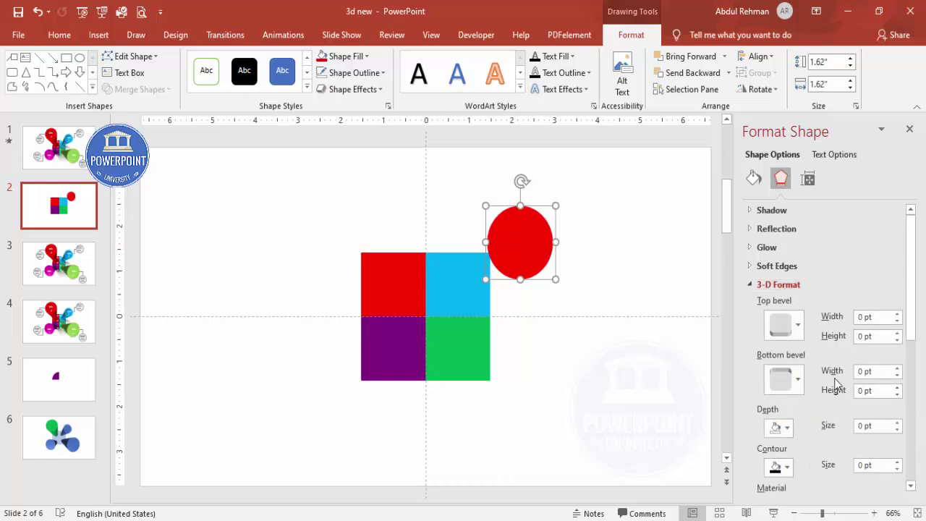
pyautogui.scroll(-3, 796, 366)
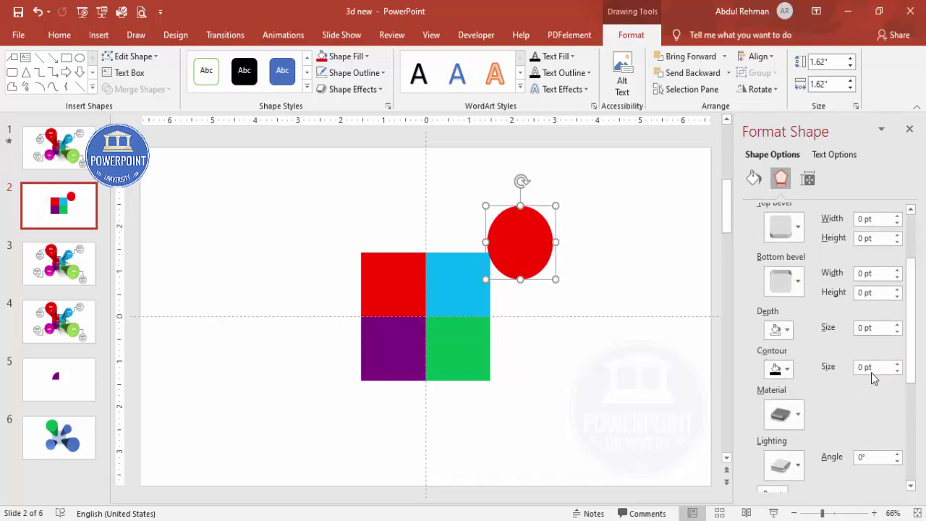
pyautogui.press('Tab')
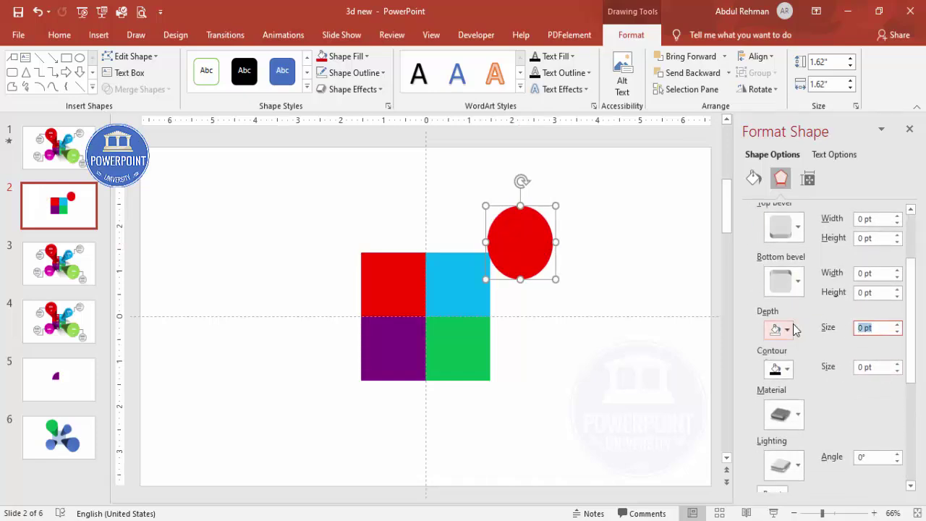
pyautogui.write('200')
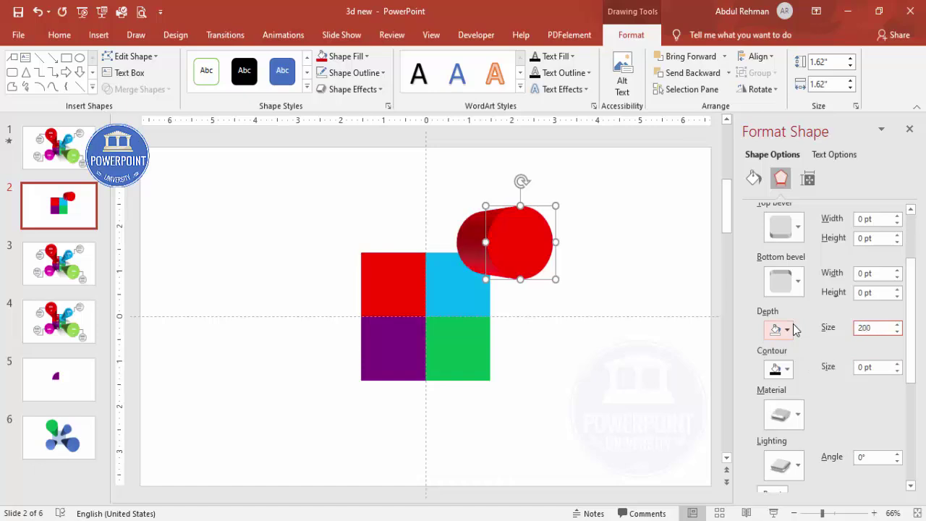
pyautogui.moveTo(887, 327); pyautogui.dragTo(787, 326)
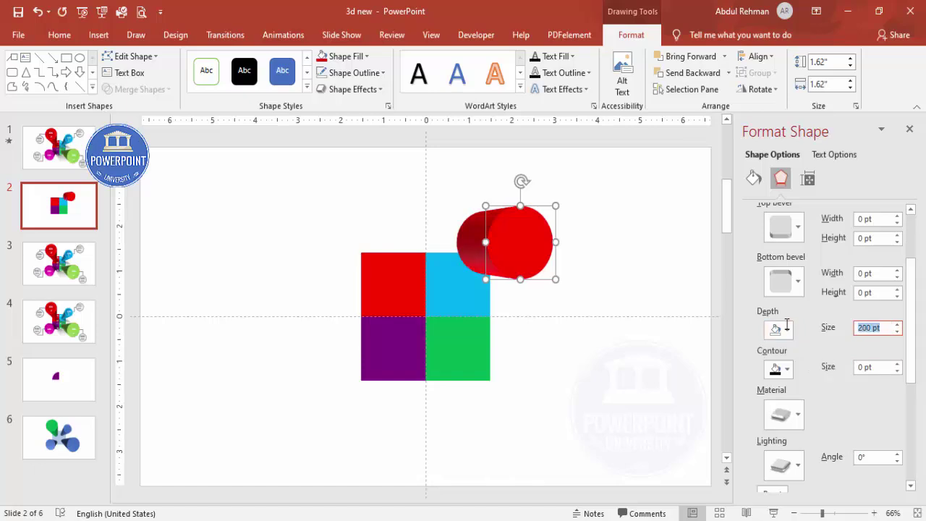
pyautogui.write('300')
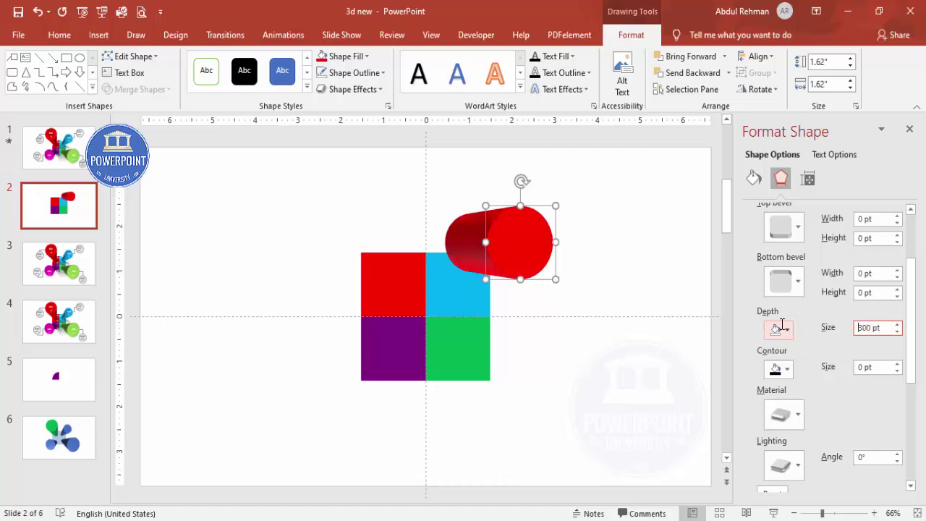
# Nudge the cylinder slightly down and return its X rotation to 340°
pyautogui.moveTo(539, 240); pyautogui.dragTo(532, 259)
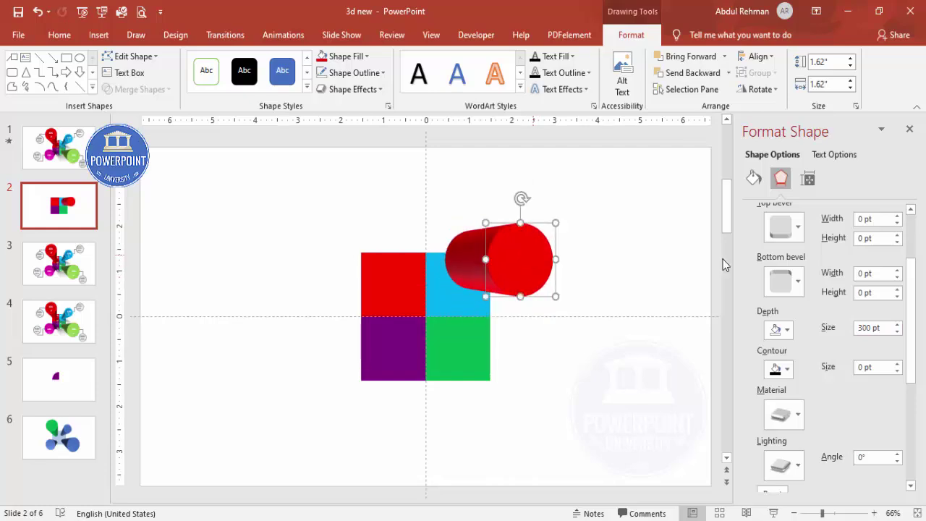
pyautogui.scroll(-5, 908, 376)
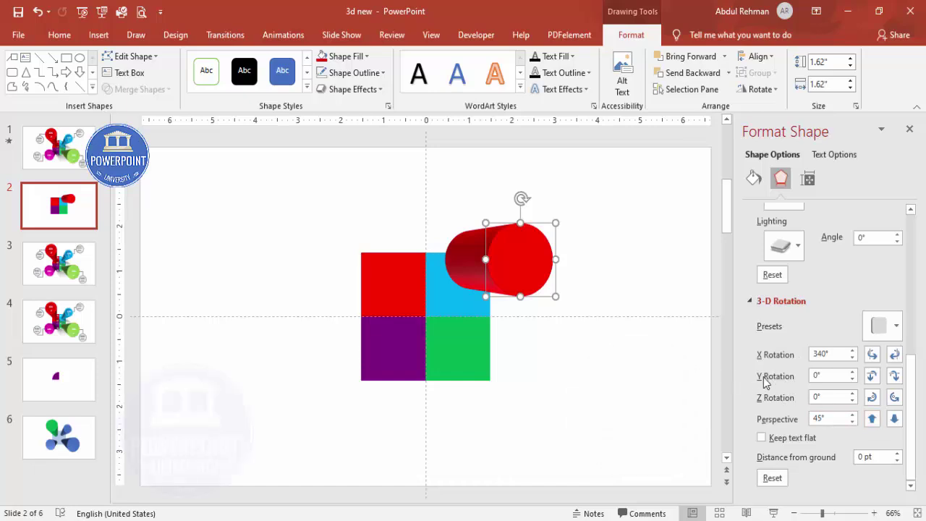
pyautogui.click(894, 355)
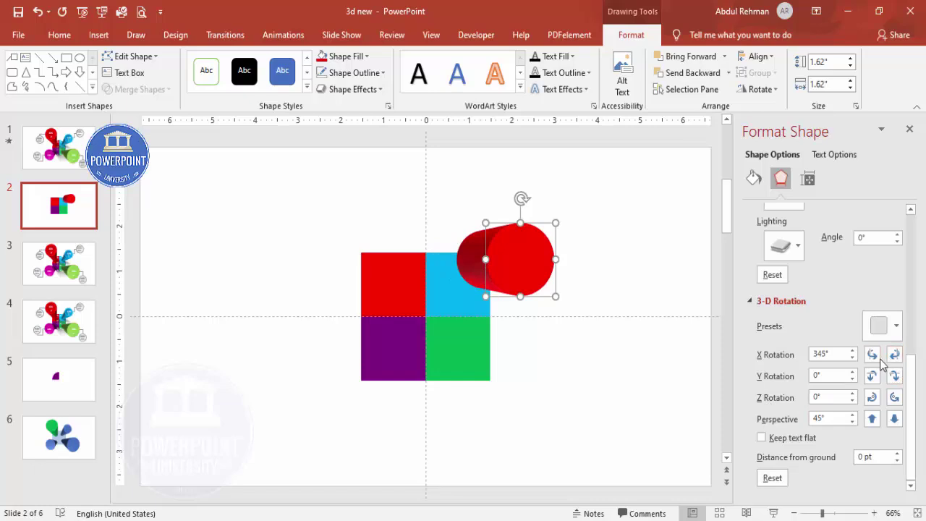
pyautogui.click(872, 354)
# Turn the red cylinder to 350° Y rotation and 355° Z rotation
pyautogui.click(873, 377)
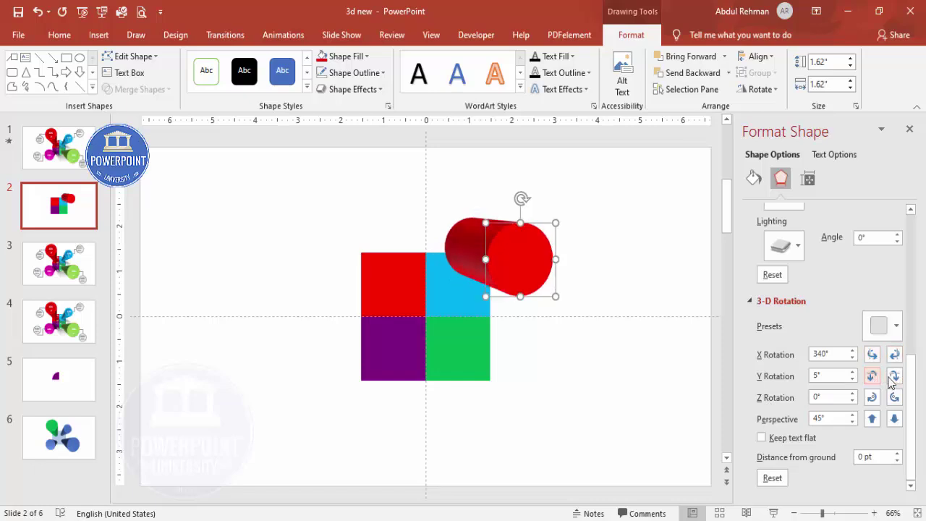
pyautogui.click(895, 378)
pyautogui.click(895, 378)
pyautogui.click(896, 378)
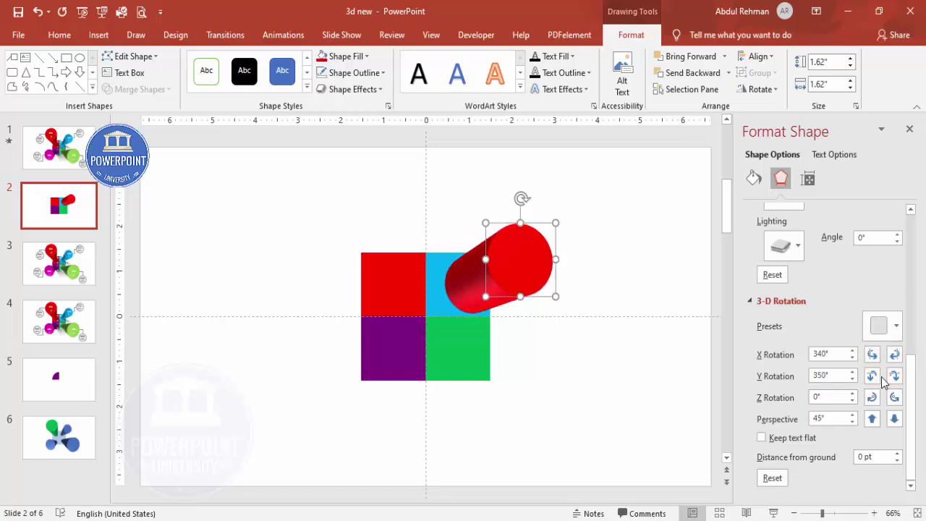
pyautogui.click(872, 376)
pyautogui.click(895, 376)
pyautogui.click(896, 398)
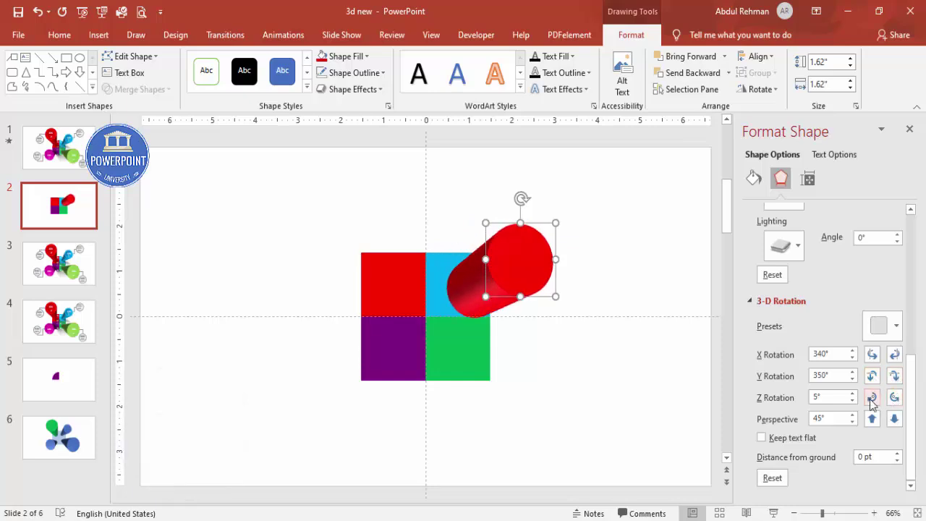
pyautogui.click(873, 398)
pyautogui.click(873, 398)
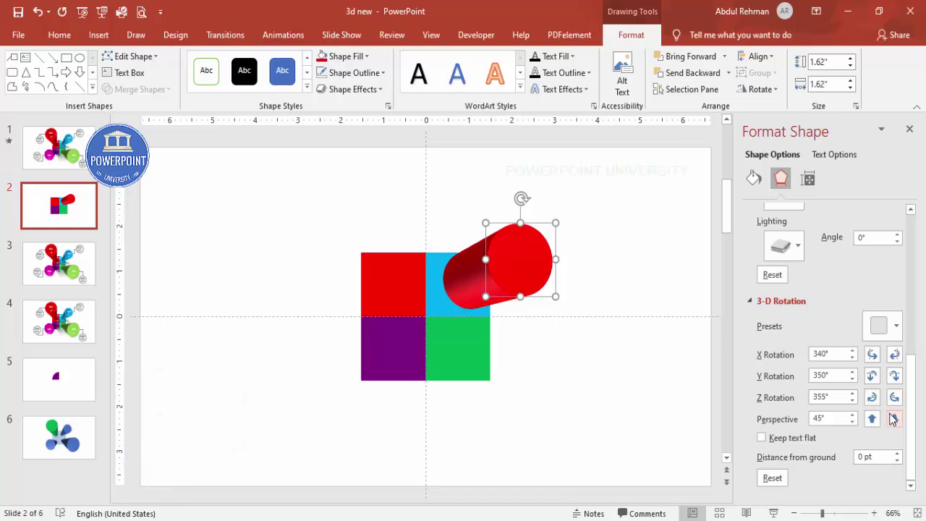
# Raise the cylinder's perspective to 105° and move it down-left onto the blue square
pyautogui.click(894, 419)
pyautogui.click(895, 419)
pyautogui.click(895, 419)
pyautogui.click(894, 421)
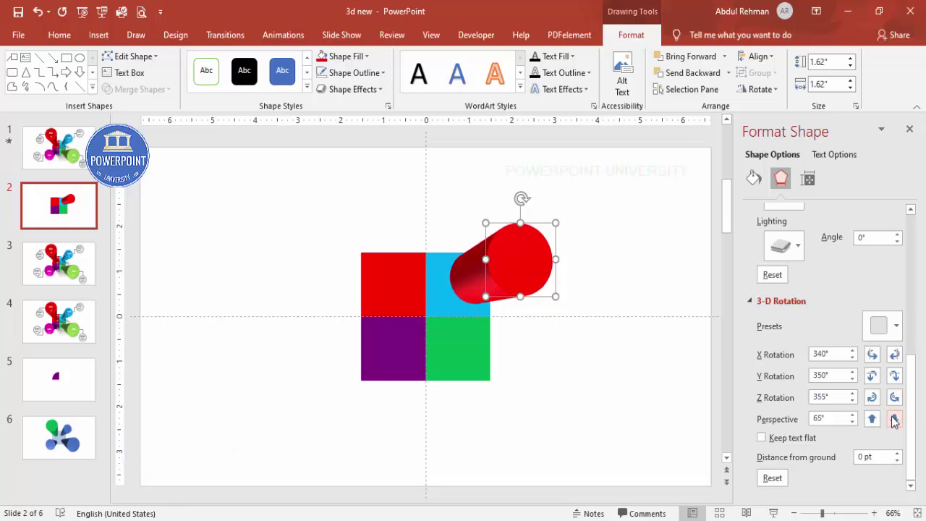
pyautogui.click(895, 422)
pyautogui.click(894, 421)
pyautogui.click(894, 421)
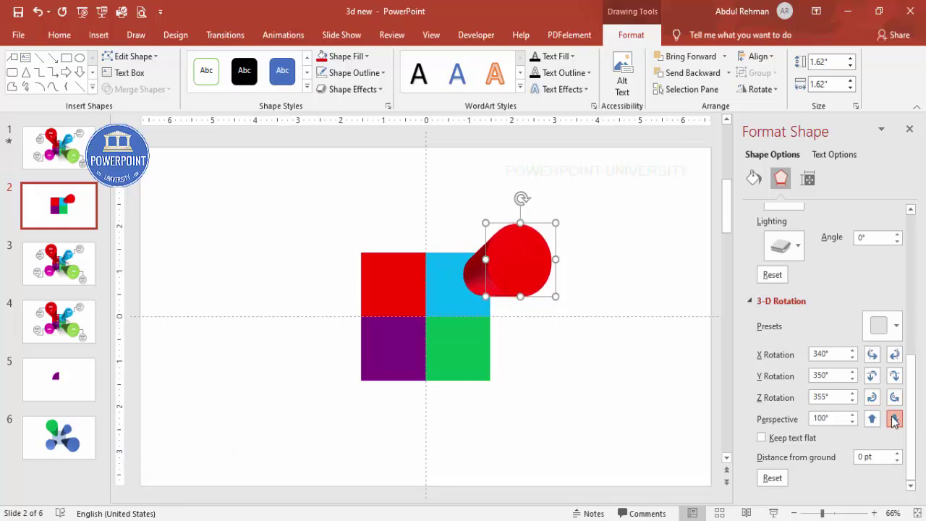
pyautogui.click(895, 420)
pyautogui.moveTo(523, 269); pyautogui.dragTo(500, 283)
# Tilt the cylinder to about 335° on X, raise perspective to 120°, and reposition it
pyautogui.click(894, 397)
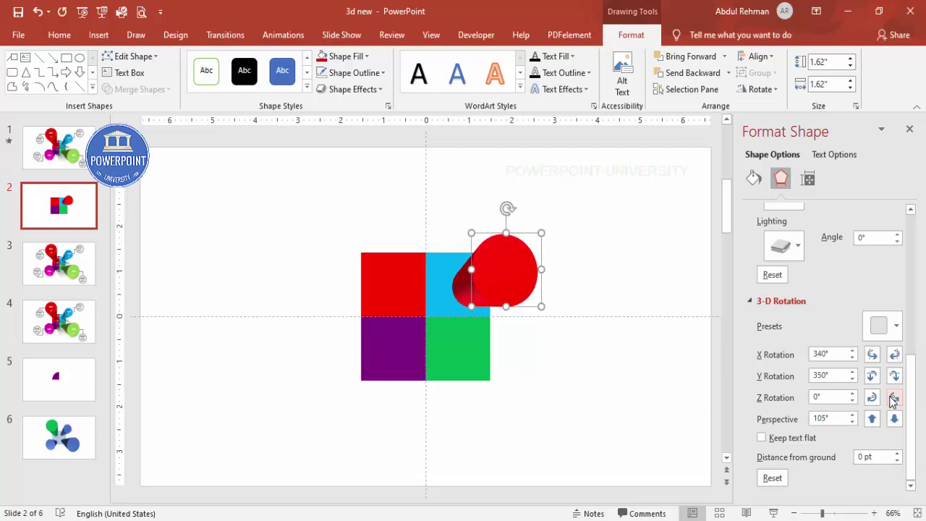
pyautogui.click(872, 397)
pyautogui.click(895, 377)
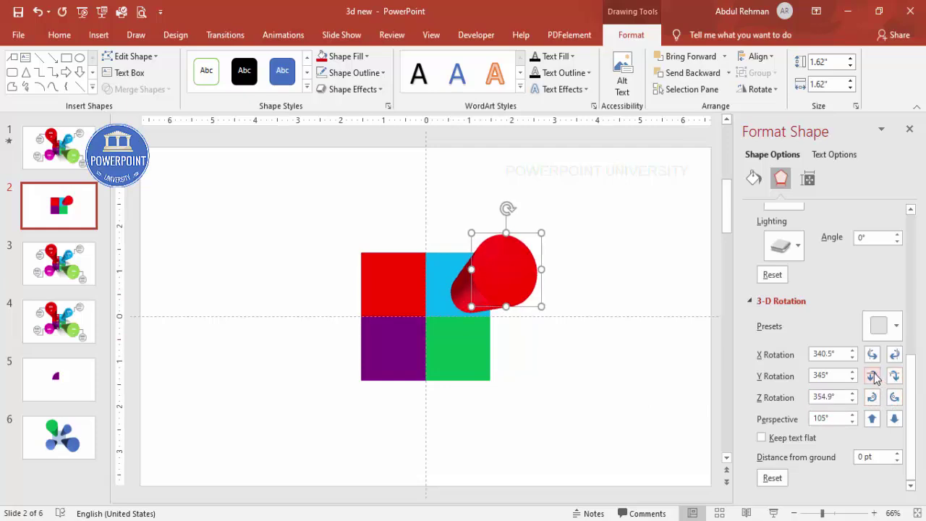
pyautogui.click(872, 376)
pyautogui.click(894, 354)
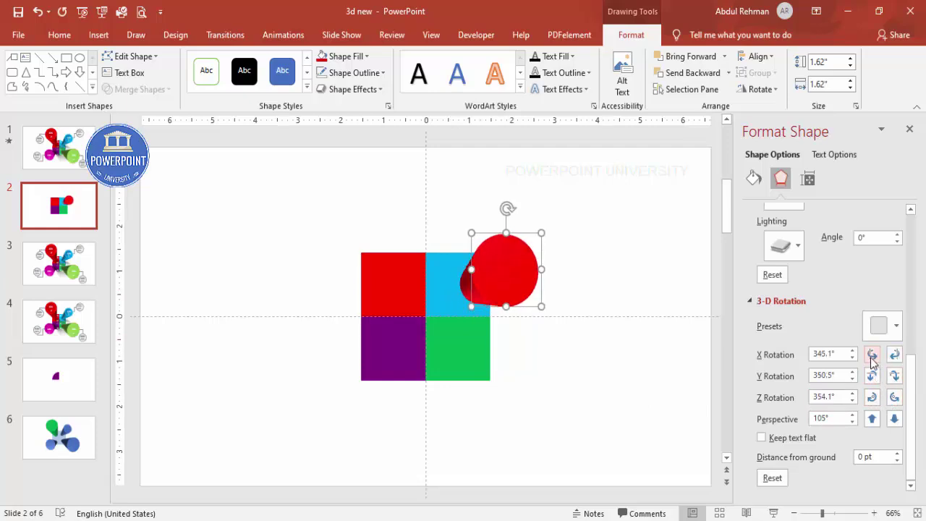
pyautogui.click(872, 354)
pyautogui.click(872, 354)
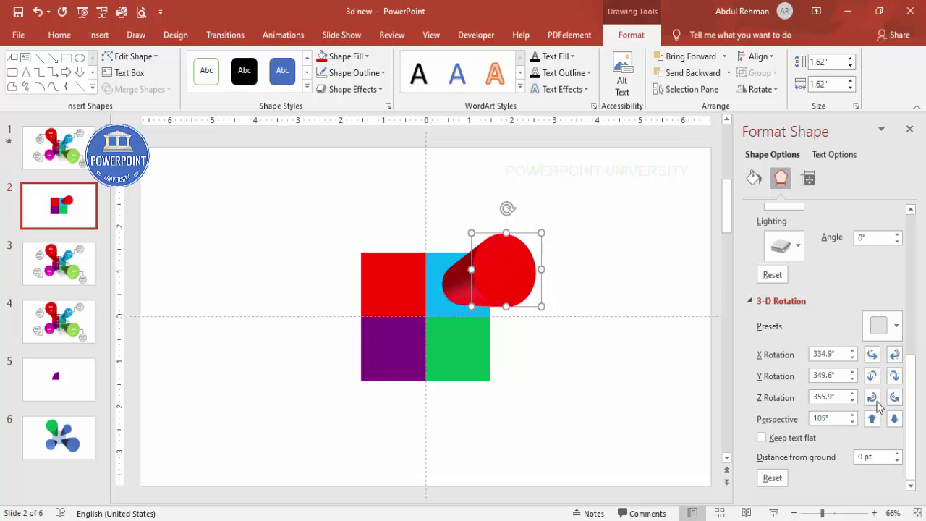
pyautogui.click(896, 419)
pyautogui.click(895, 419)
pyautogui.click(895, 419)
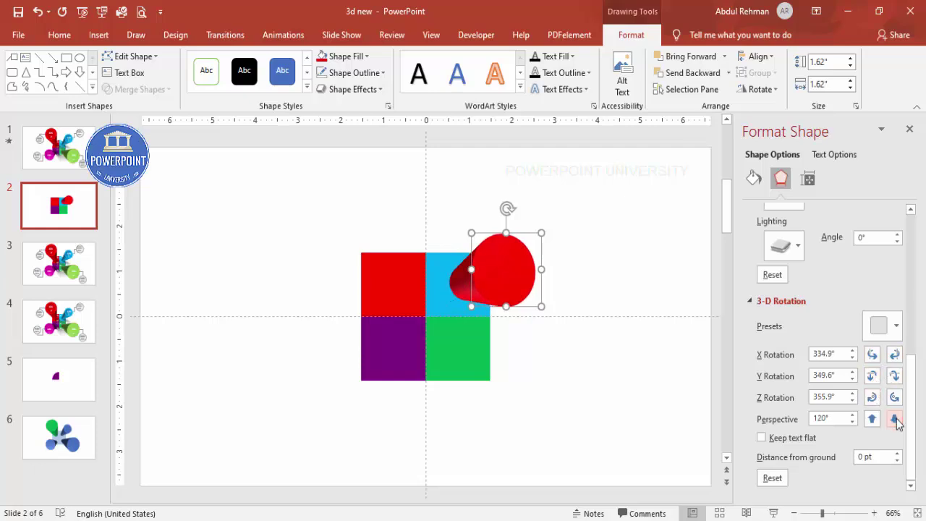
pyautogui.moveTo(497, 284); pyautogui.dragTo(515, 254)
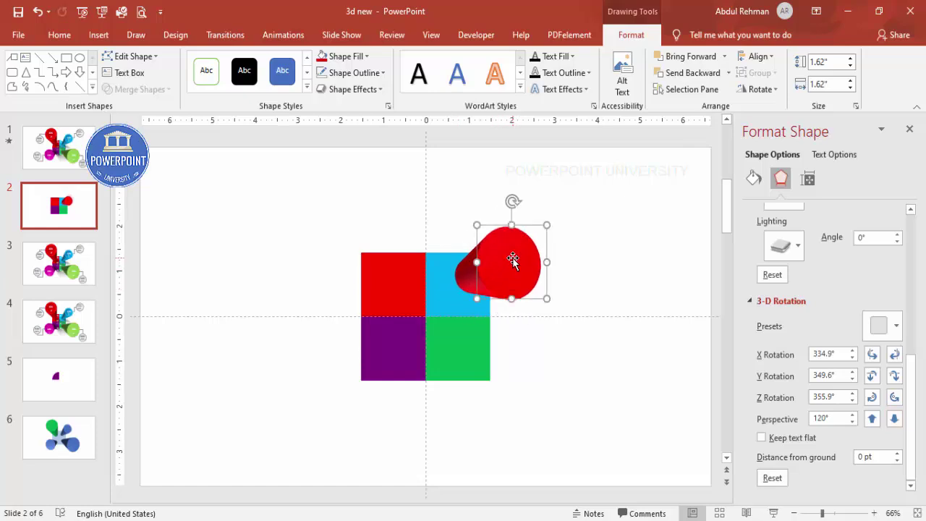
# Set the cylinder's depth to 500 pt and place a duplicate to the left of the grid
pyautogui.scroll(5, 914, 405)
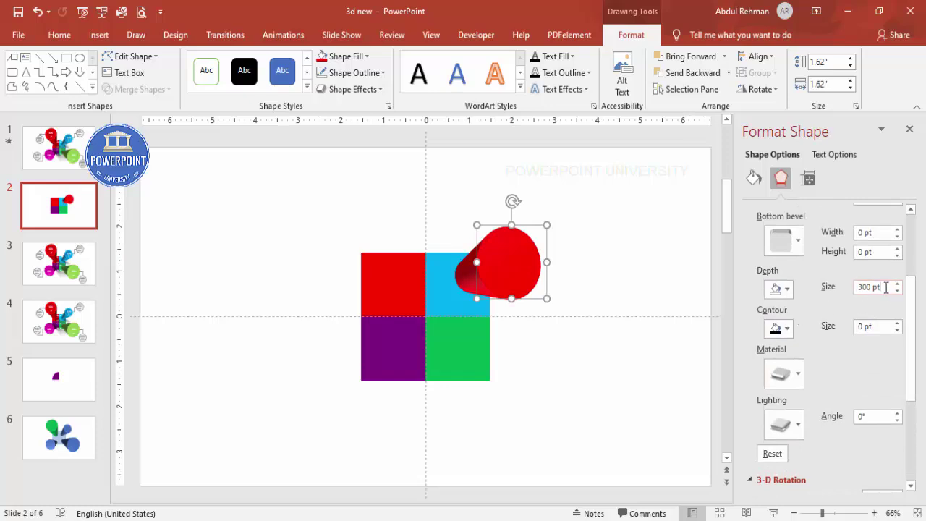
pyautogui.tripleClick(885, 287)
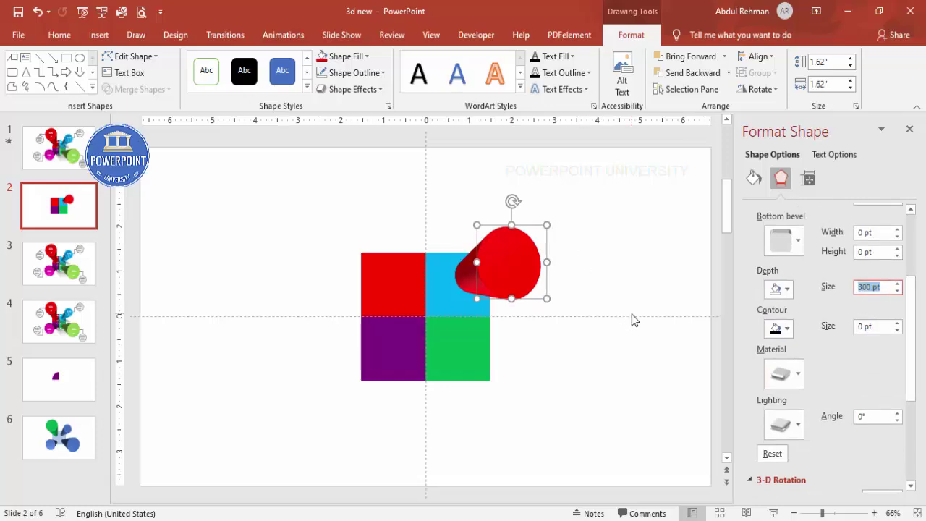
pyautogui.write('500')
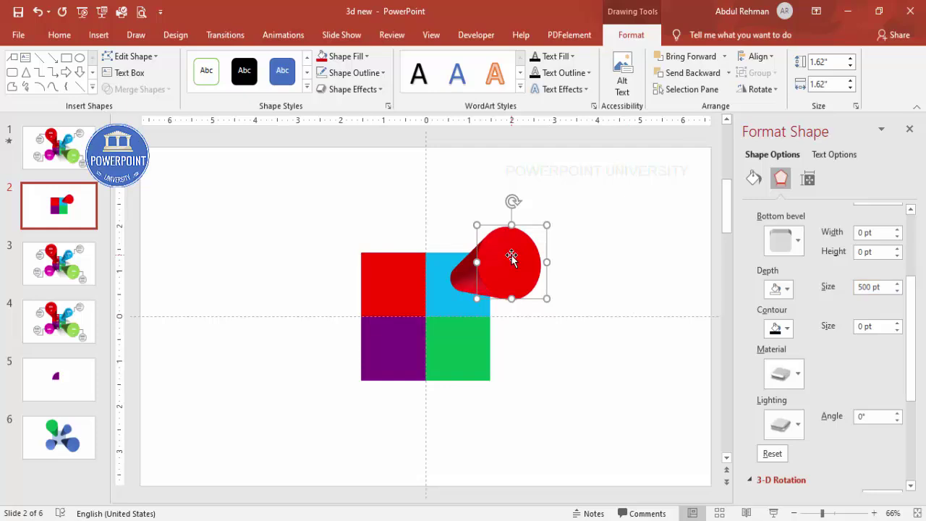
pyautogui.moveTo(511, 255); pyautogui.dragTo(508, 262)
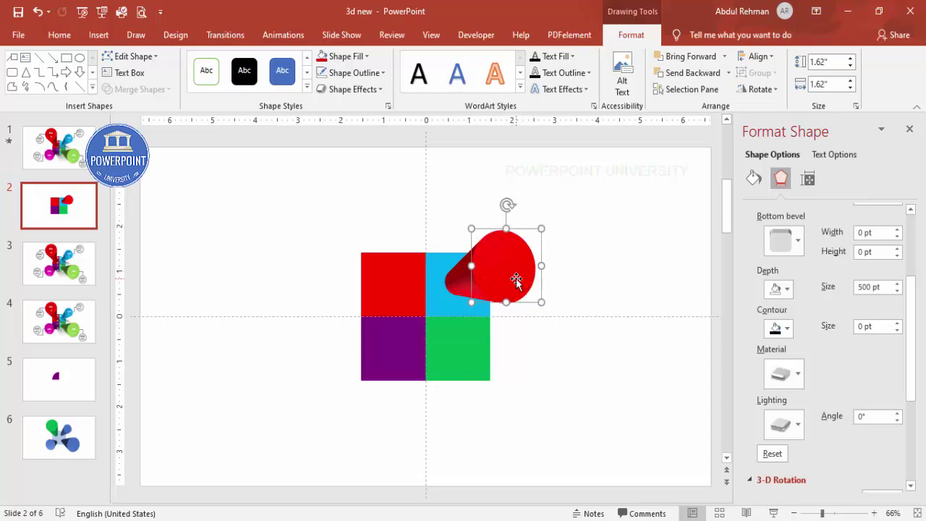
pyautogui.moveTo(520, 283); pyautogui.dragTo(370, 286)
# Fill the right-hand cylinder light blue
pyautogui.click(503, 267)
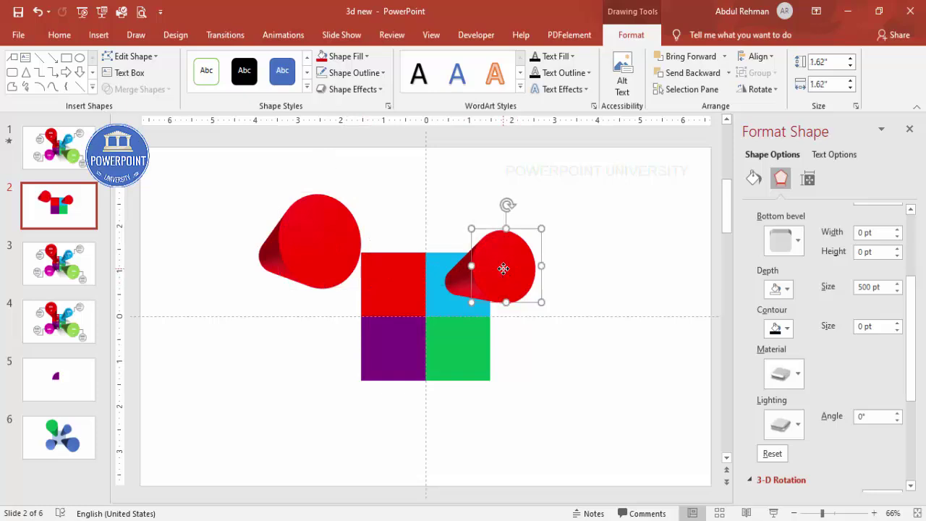
pyautogui.click(342, 57)
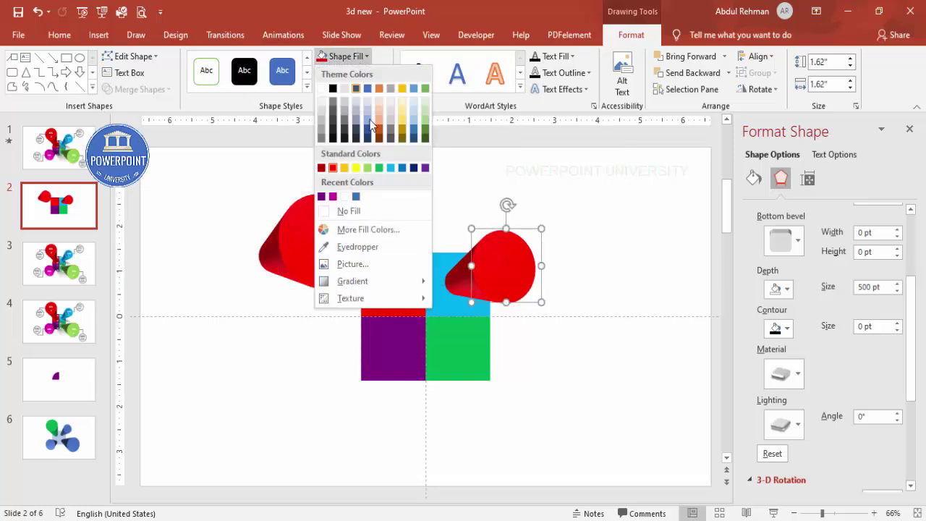
pyautogui.click(390, 169)
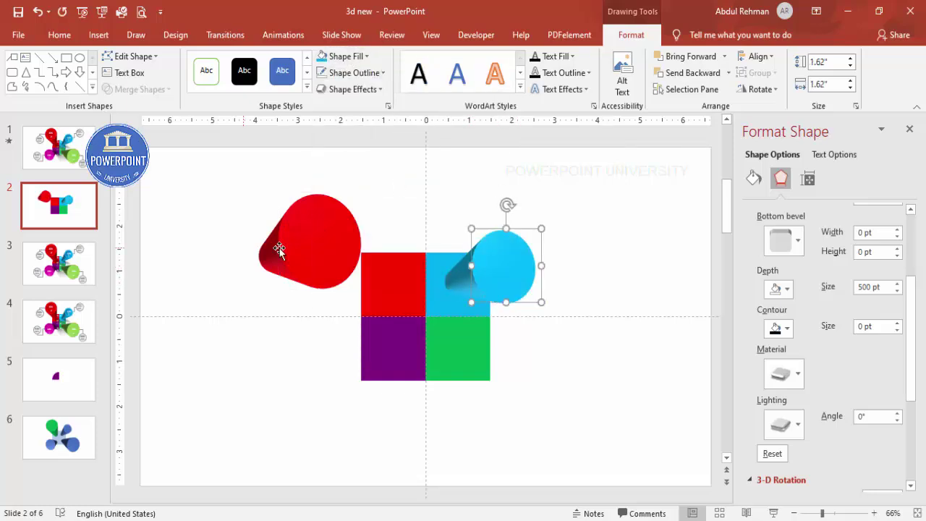
# Move the red cylinder copy up above the red square
pyautogui.click(311, 241)
pyautogui.moveTo(325, 258); pyautogui.dragTo(338, 238)
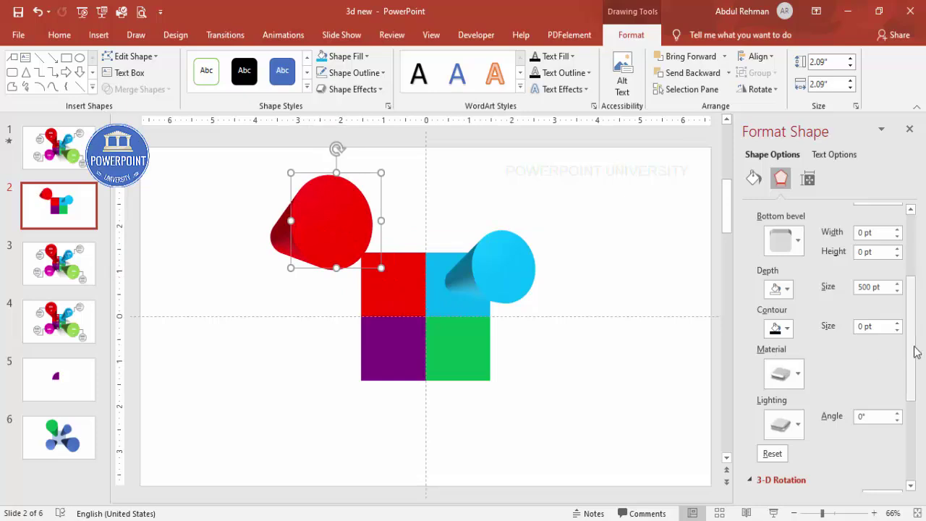
pyautogui.moveTo(915, 352); pyautogui.dragTo(895, 434)
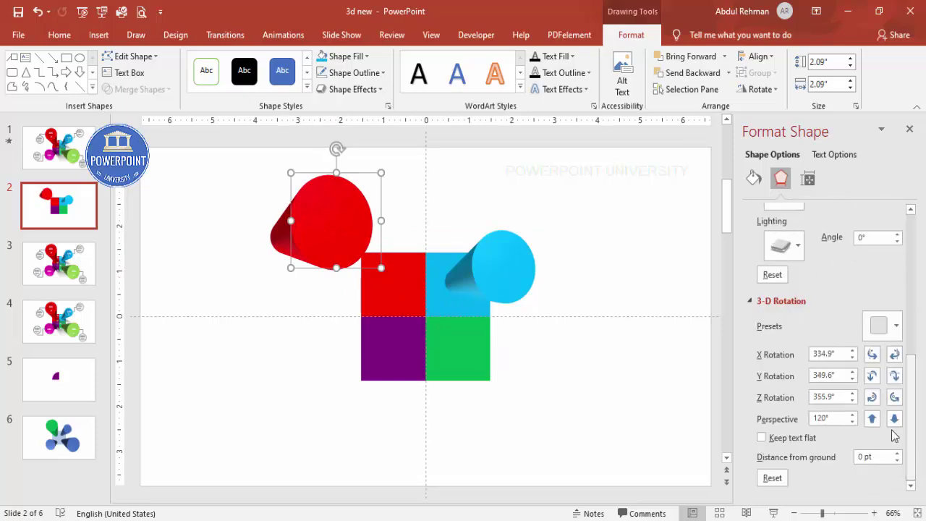
# Rotate the red cylinder to about X 32.7° and Y 342.6°, shifting it left and down
pyautogui.click(894, 355)
pyautogui.click(894, 354)
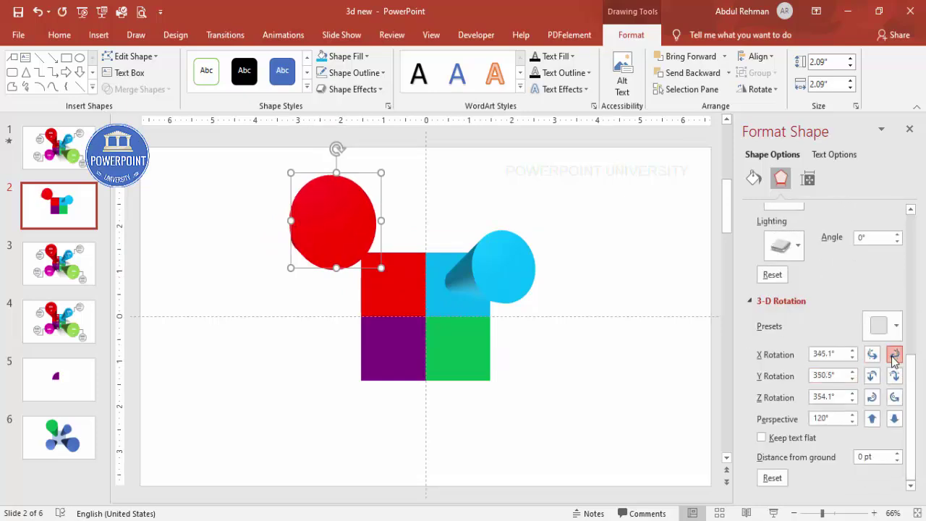
pyautogui.click(895, 355)
pyautogui.click(894, 354)
pyautogui.click(894, 354)
pyautogui.click(894, 354)
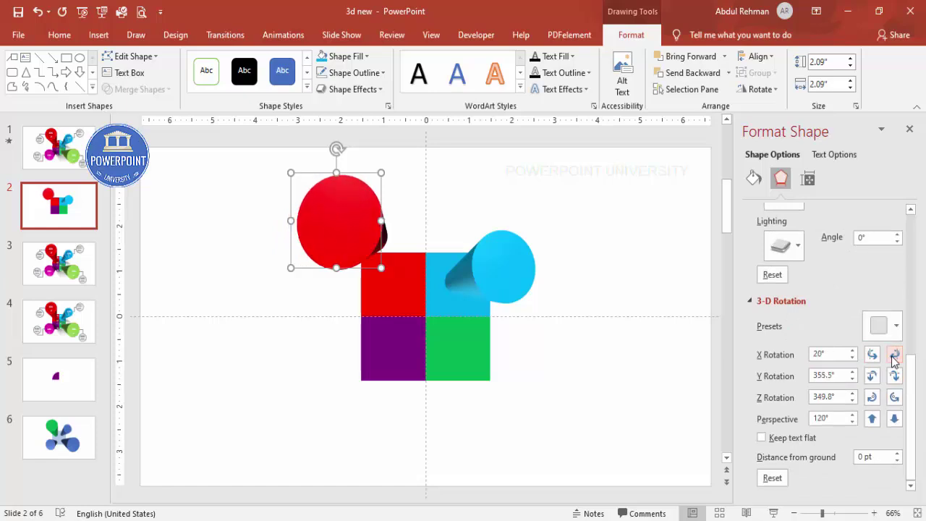
pyautogui.click(895, 354)
pyautogui.click(894, 377)
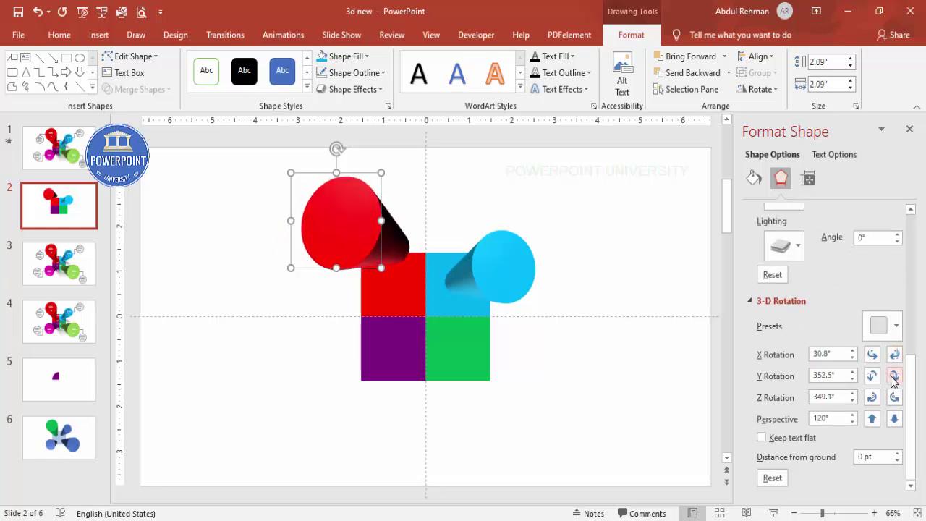
pyautogui.click(895, 376)
pyautogui.click(894, 376)
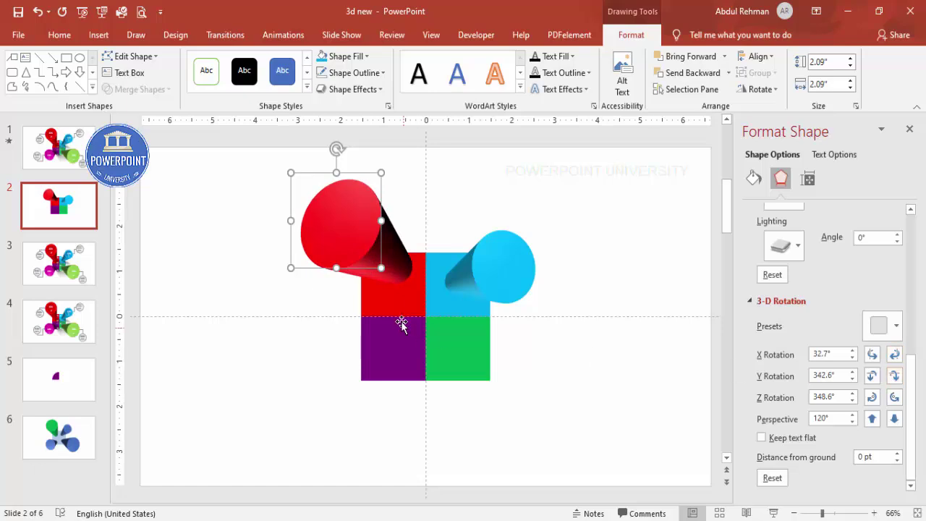
pyautogui.moveTo(355, 242); pyautogui.dragTo(341, 261)
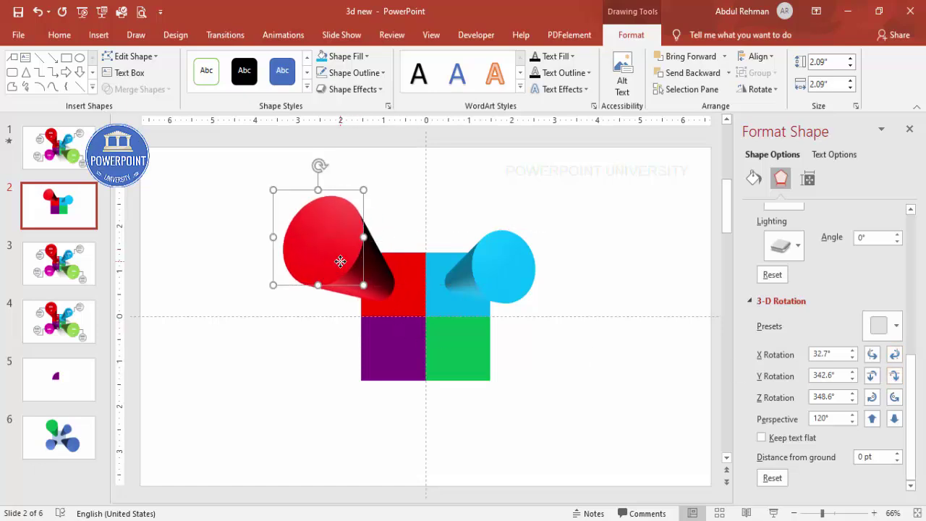
# Settle the red cylinder at Z 348.6° and lower its perspective to 115°
pyautogui.click(895, 420)
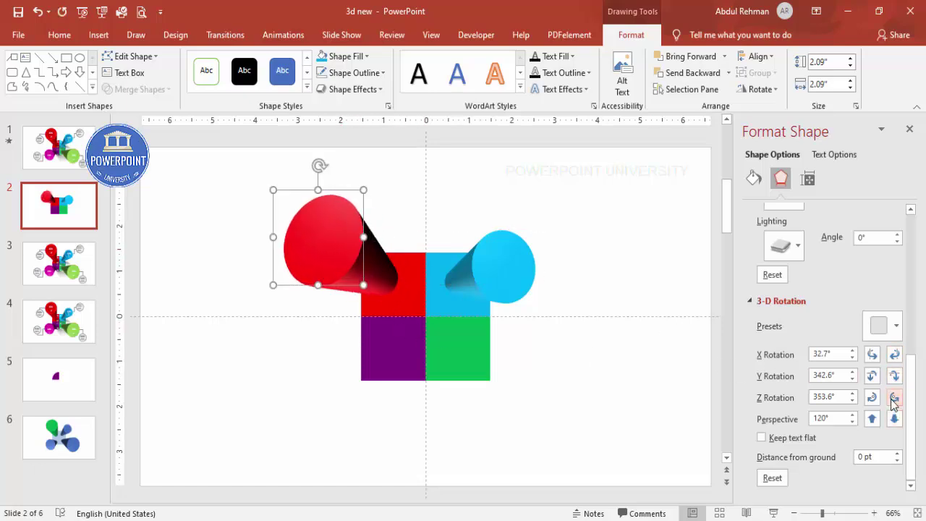
pyautogui.click(871, 376)
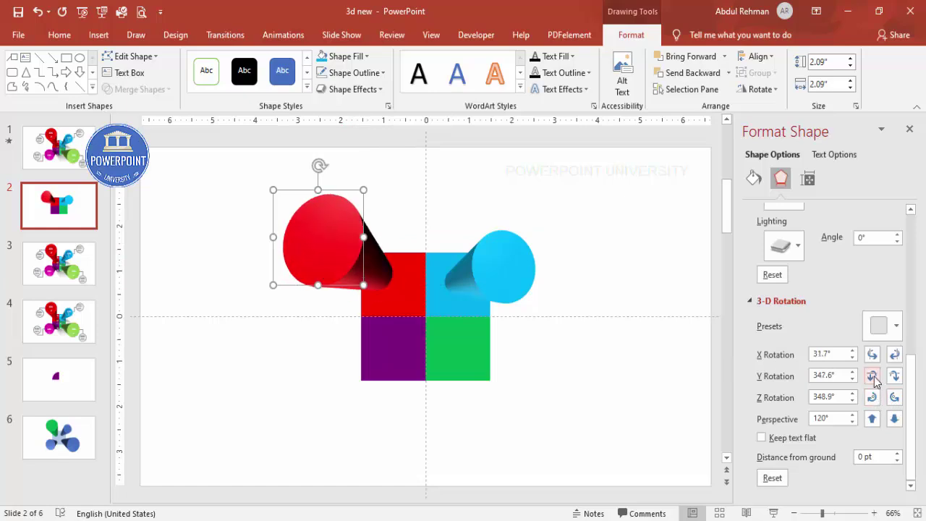
pyautogui.click(895, 375)
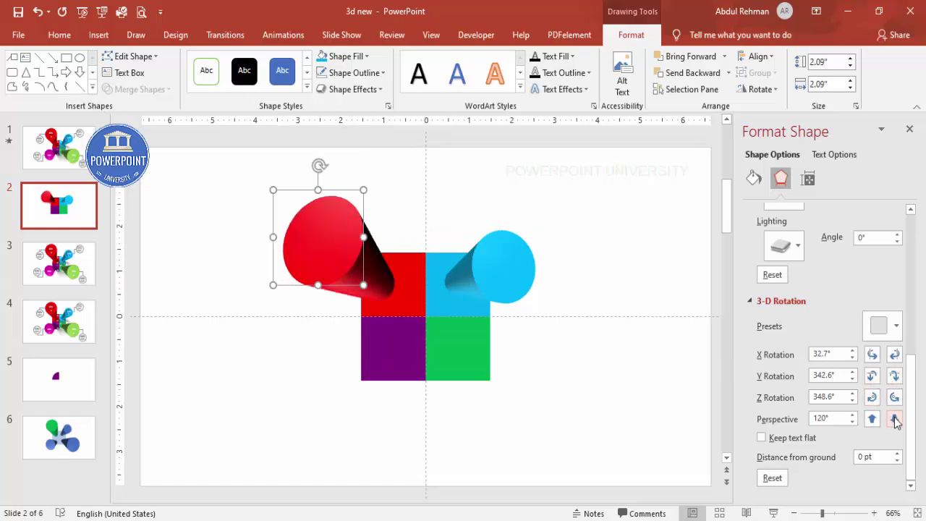
pyautogui.click(872, 419)
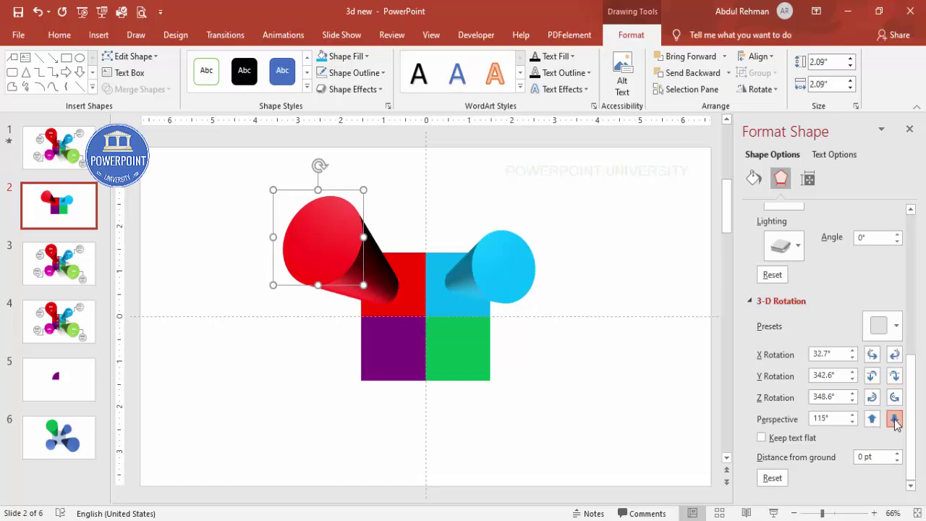
pyautogui.click(895, 420)
pyautogui.click(877, 423)
pyautogui.moveTo(913, 410); pyautogui.dragTo(913, 337)
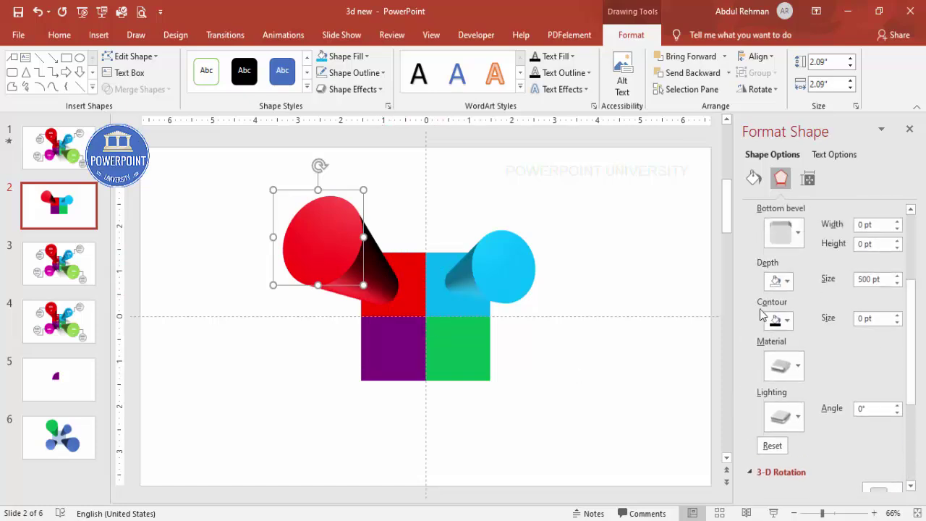
# Try neutral, special and darker lighting presets on the red cylinder
pyautogui.click(785, 417)
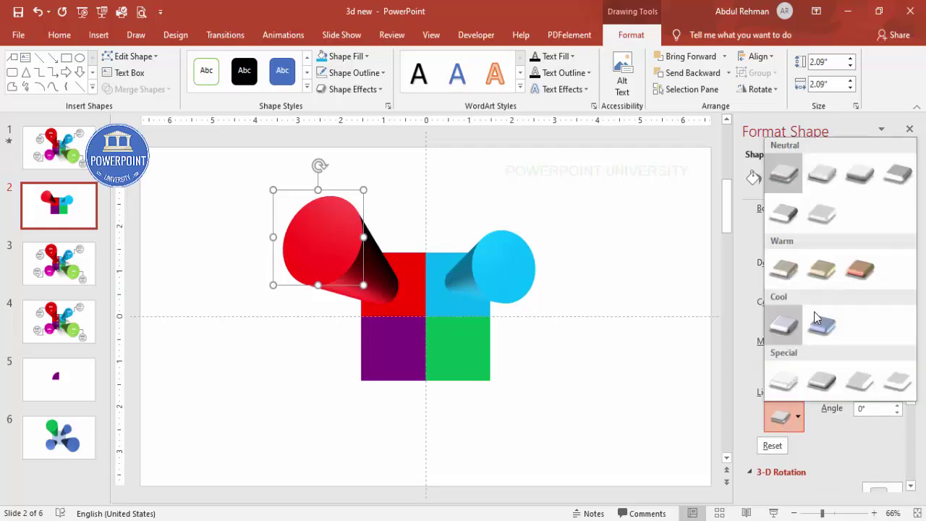
pyautogui.click(832, 177)
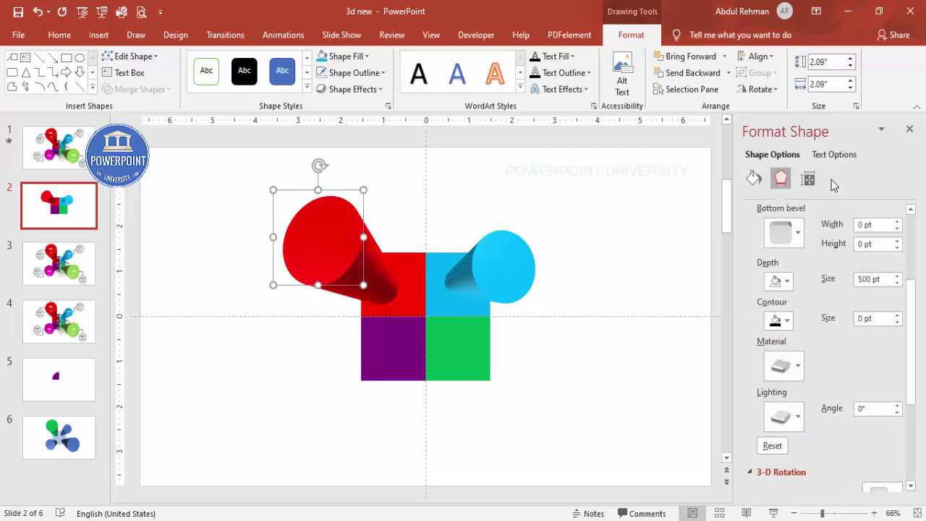
pyautogui.click(794, 364)
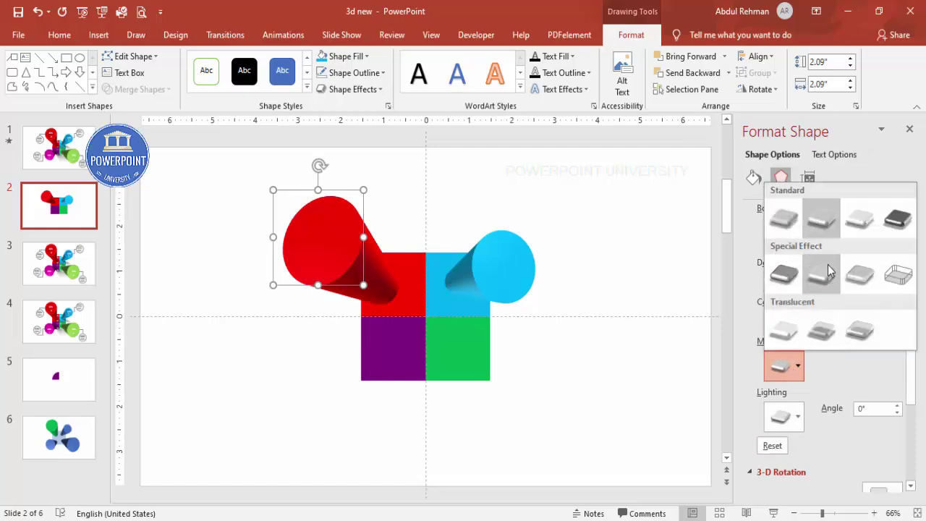
pyautogui.click(794, 424)
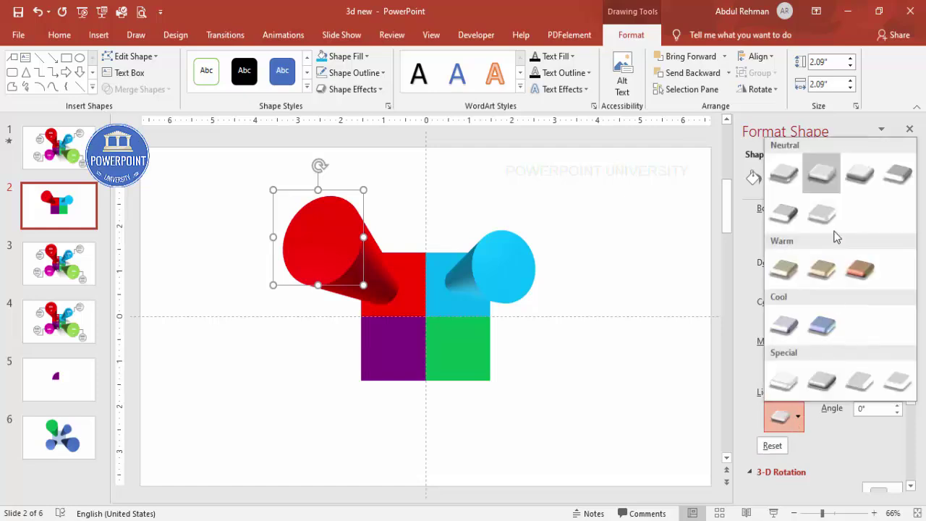
pyautogui.click(792, 375)
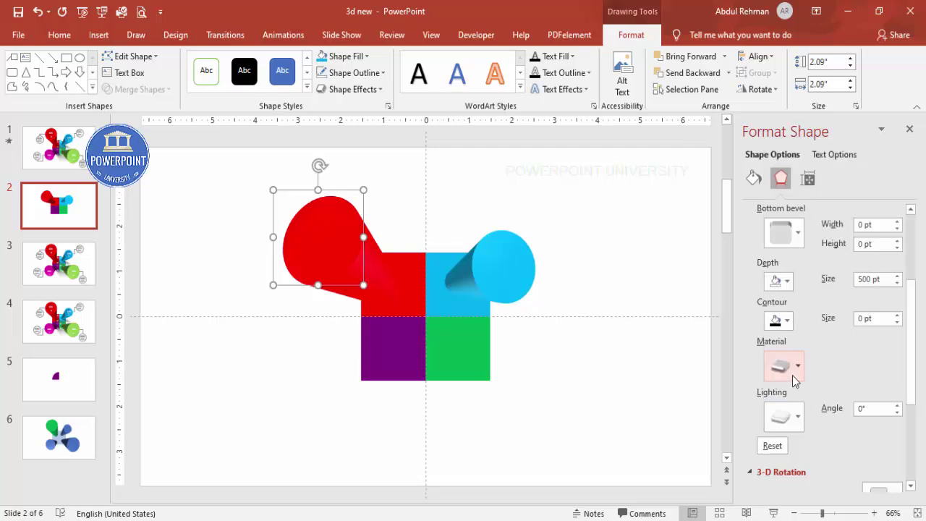
pyautogui.click(795, 414)
pyautogui.click(815, 383)
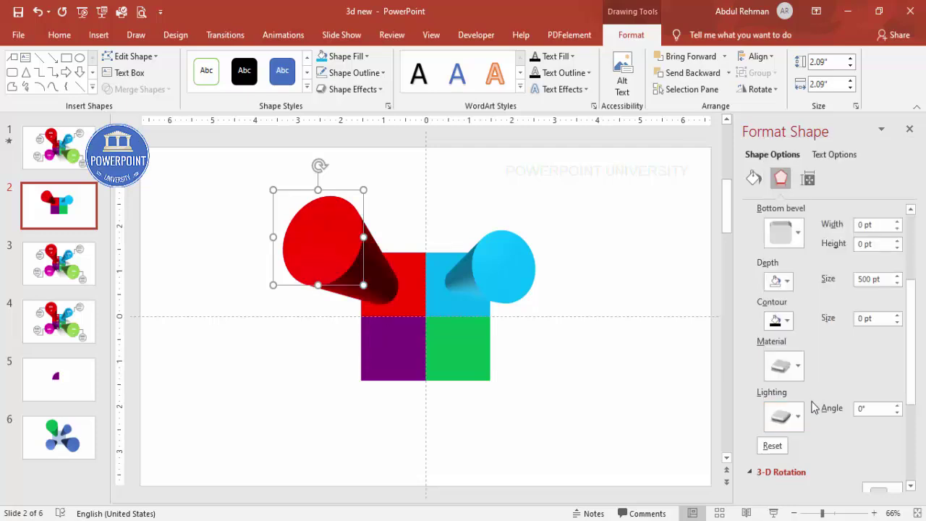
# Settle on a Neutral lighting preset for softer shading, then check the slide and reselect the cylinder
pyautogui.click(796, 420)
pyautogui.click(858, 383)
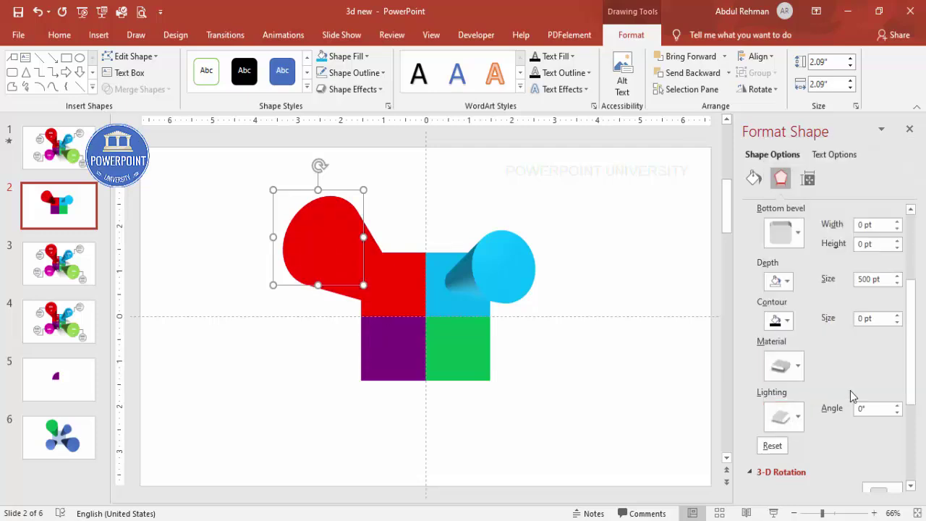
pyautogui.click(794, 418)
pyautogui.click(827, 185)
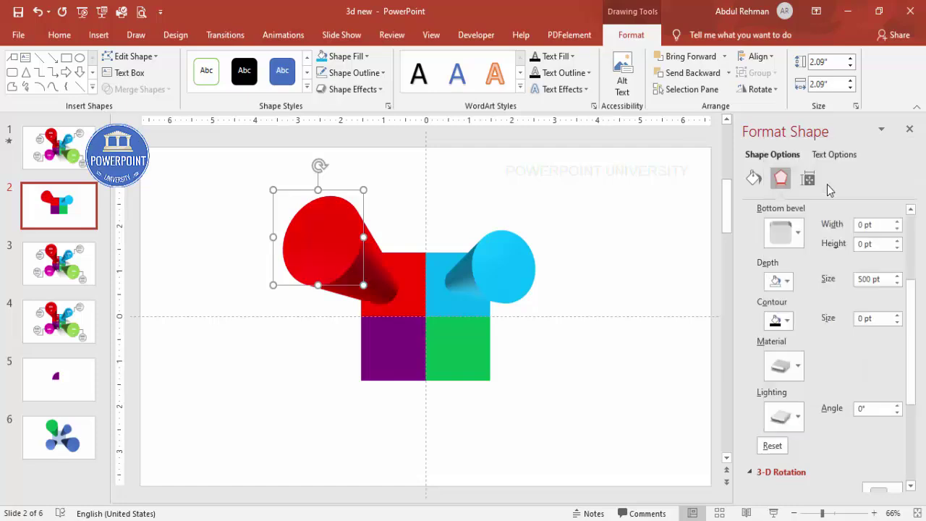
pyautogui.click(649, 233)
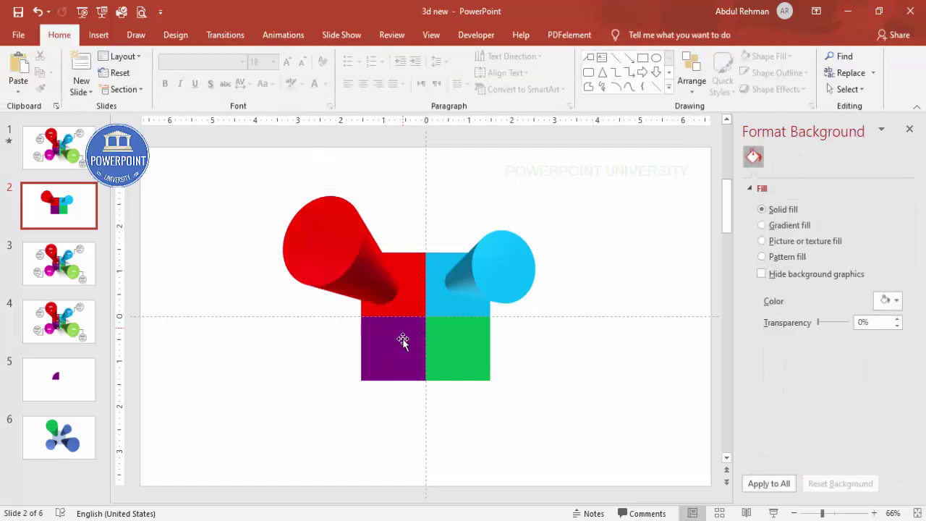
pyautogui.click(384, 264)
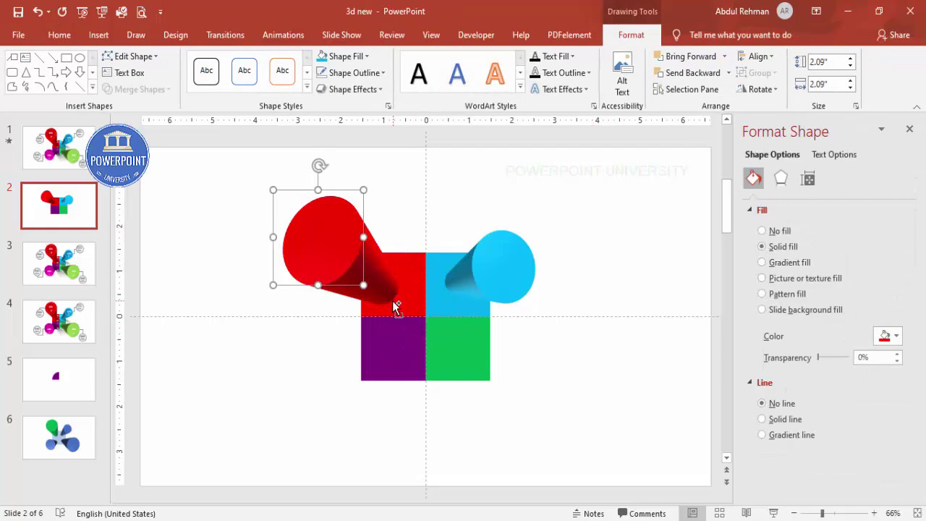